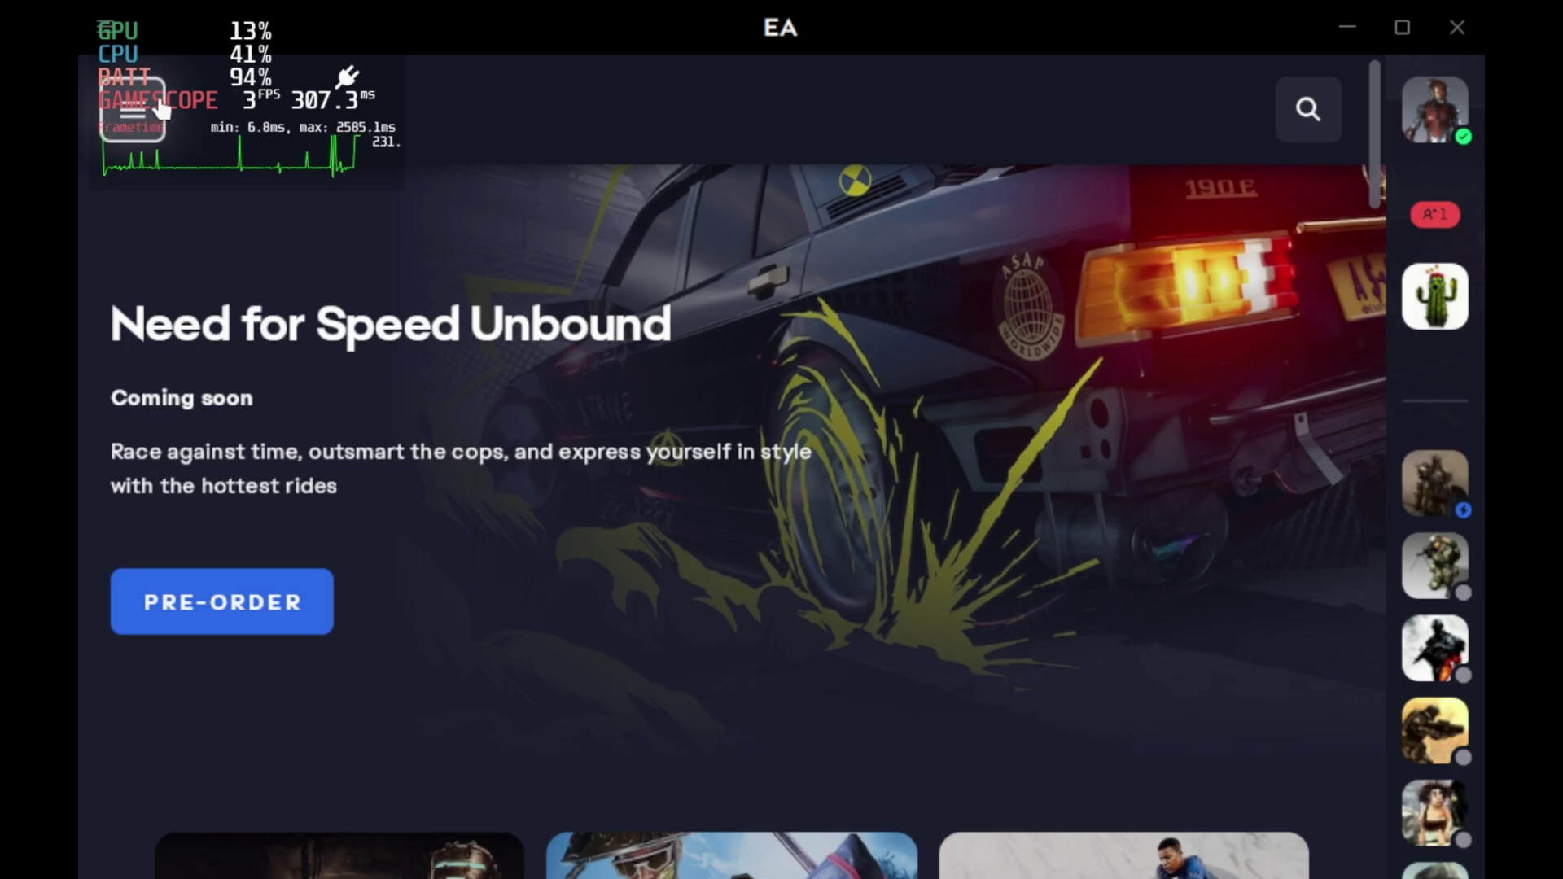
- Open the navigation menu and view the paused Battlefield 2042 download
left_click(132, 110)
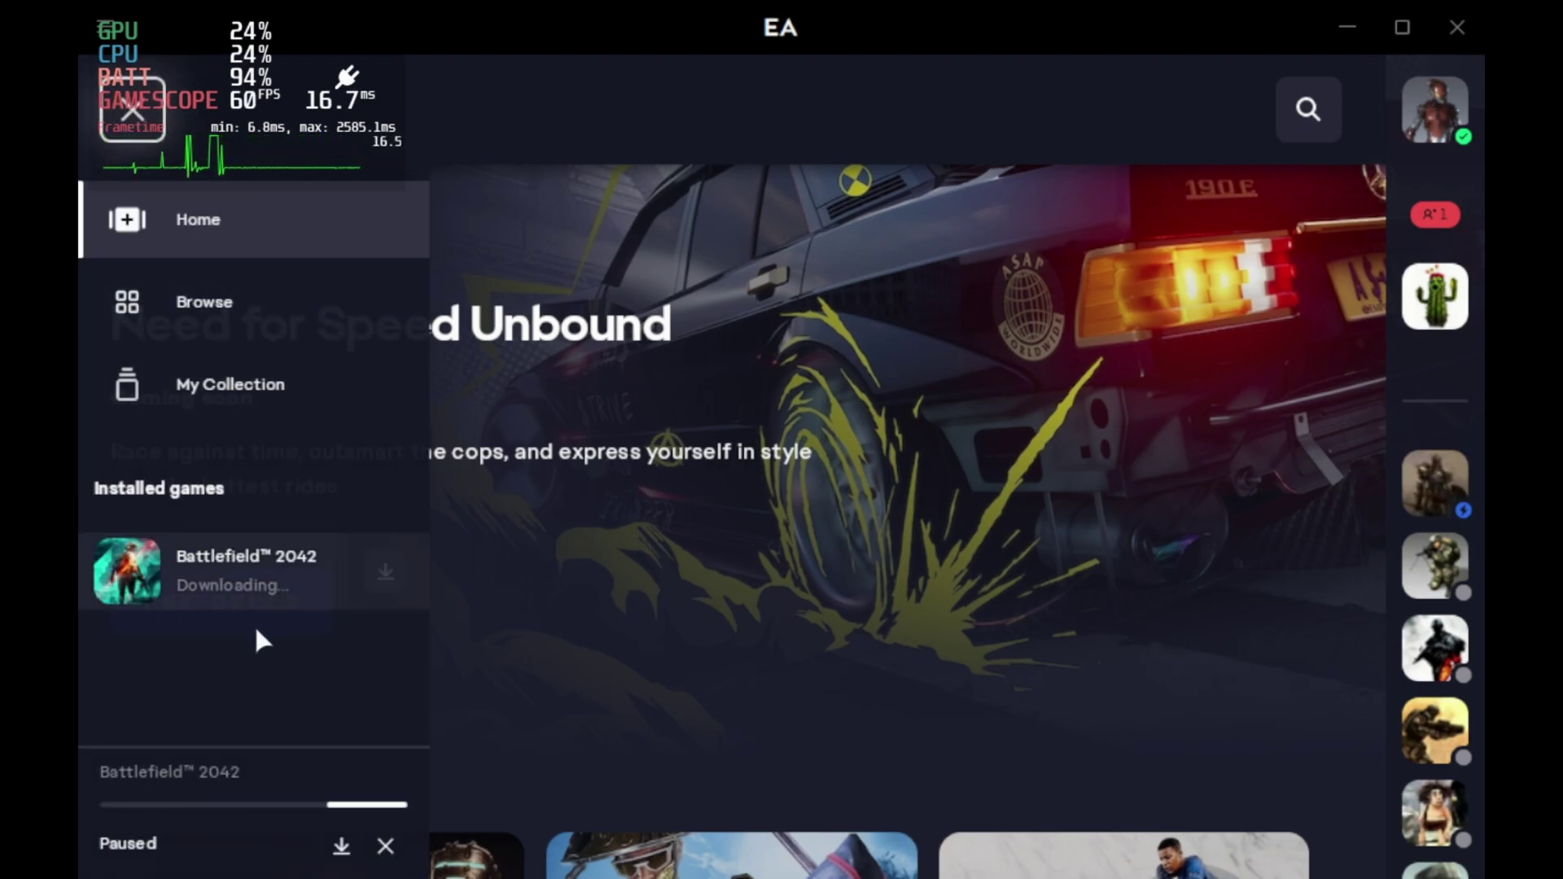
left_click(229, 793)
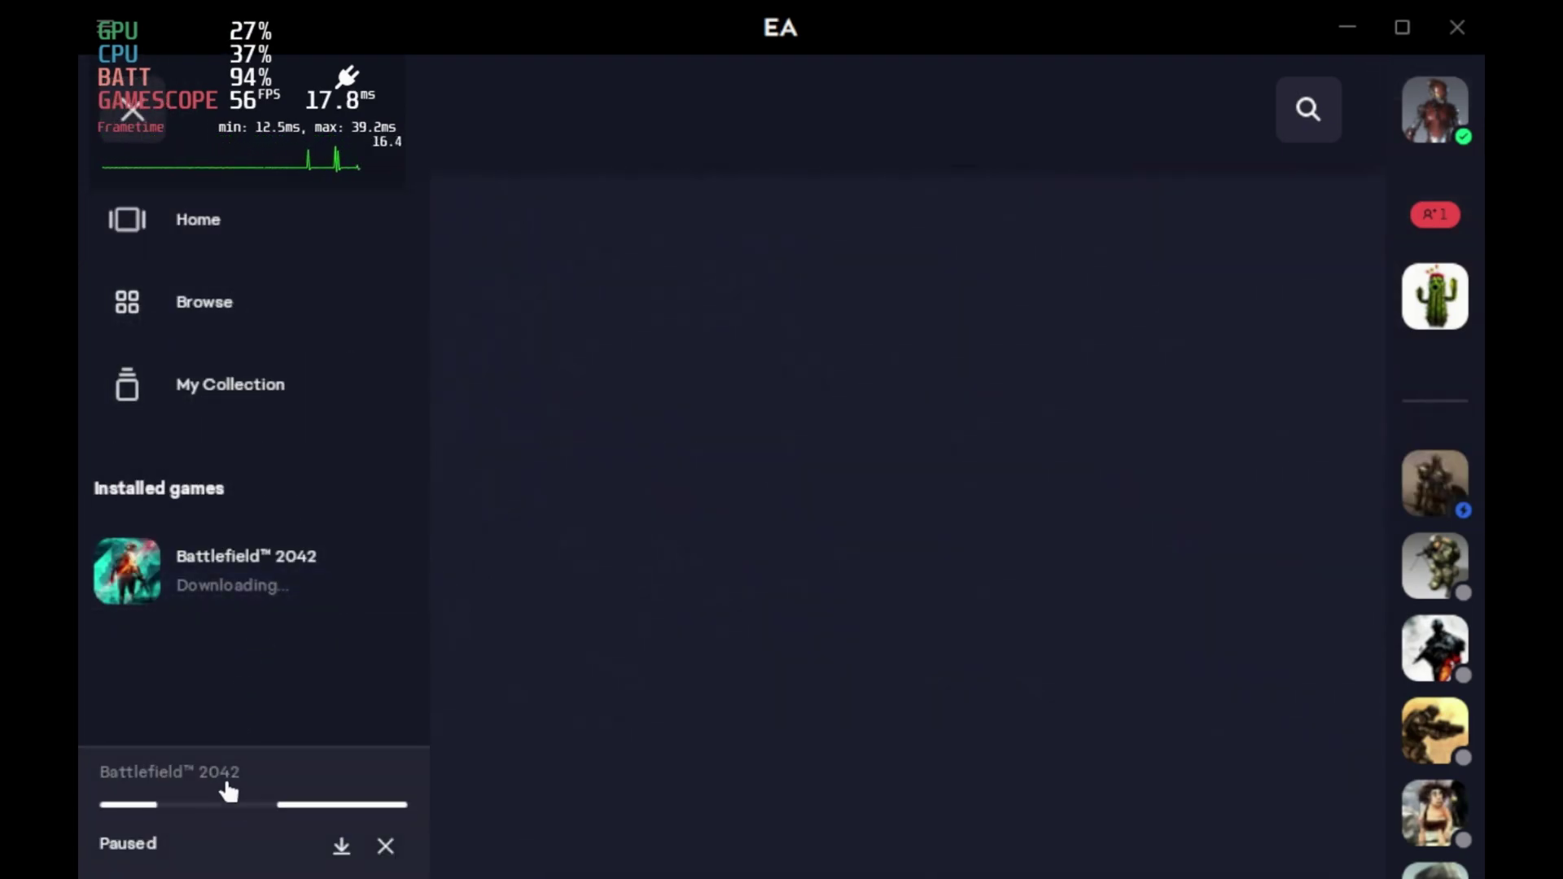
left_click(614, 610)
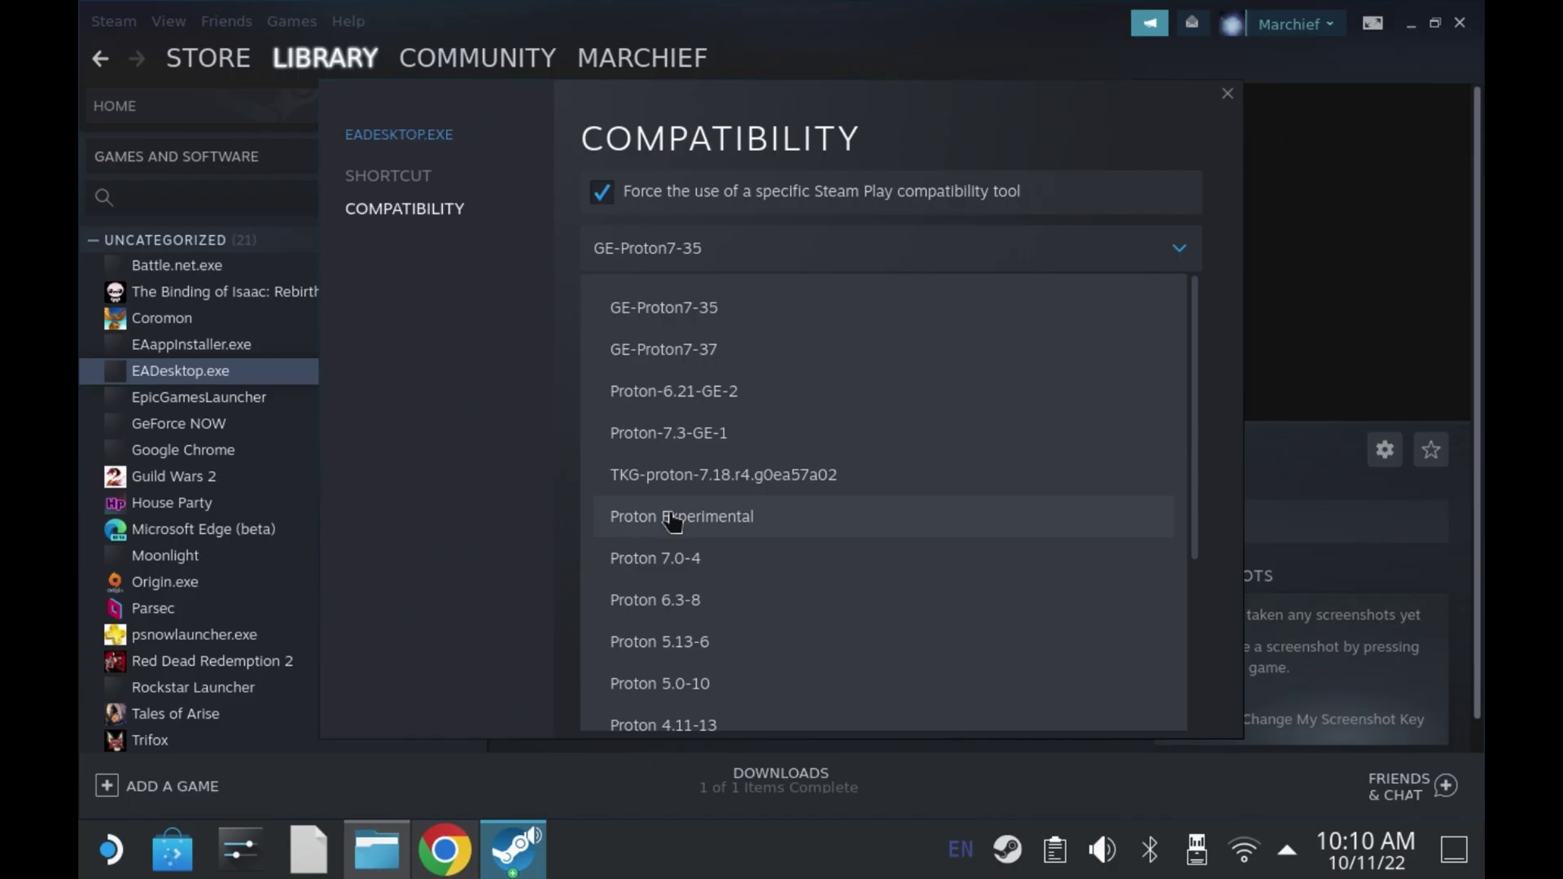
- Set the forced Steam Play compatibility tool for EADesktop.exe to Proton Experimental and close its properties
left_click(673, 521)
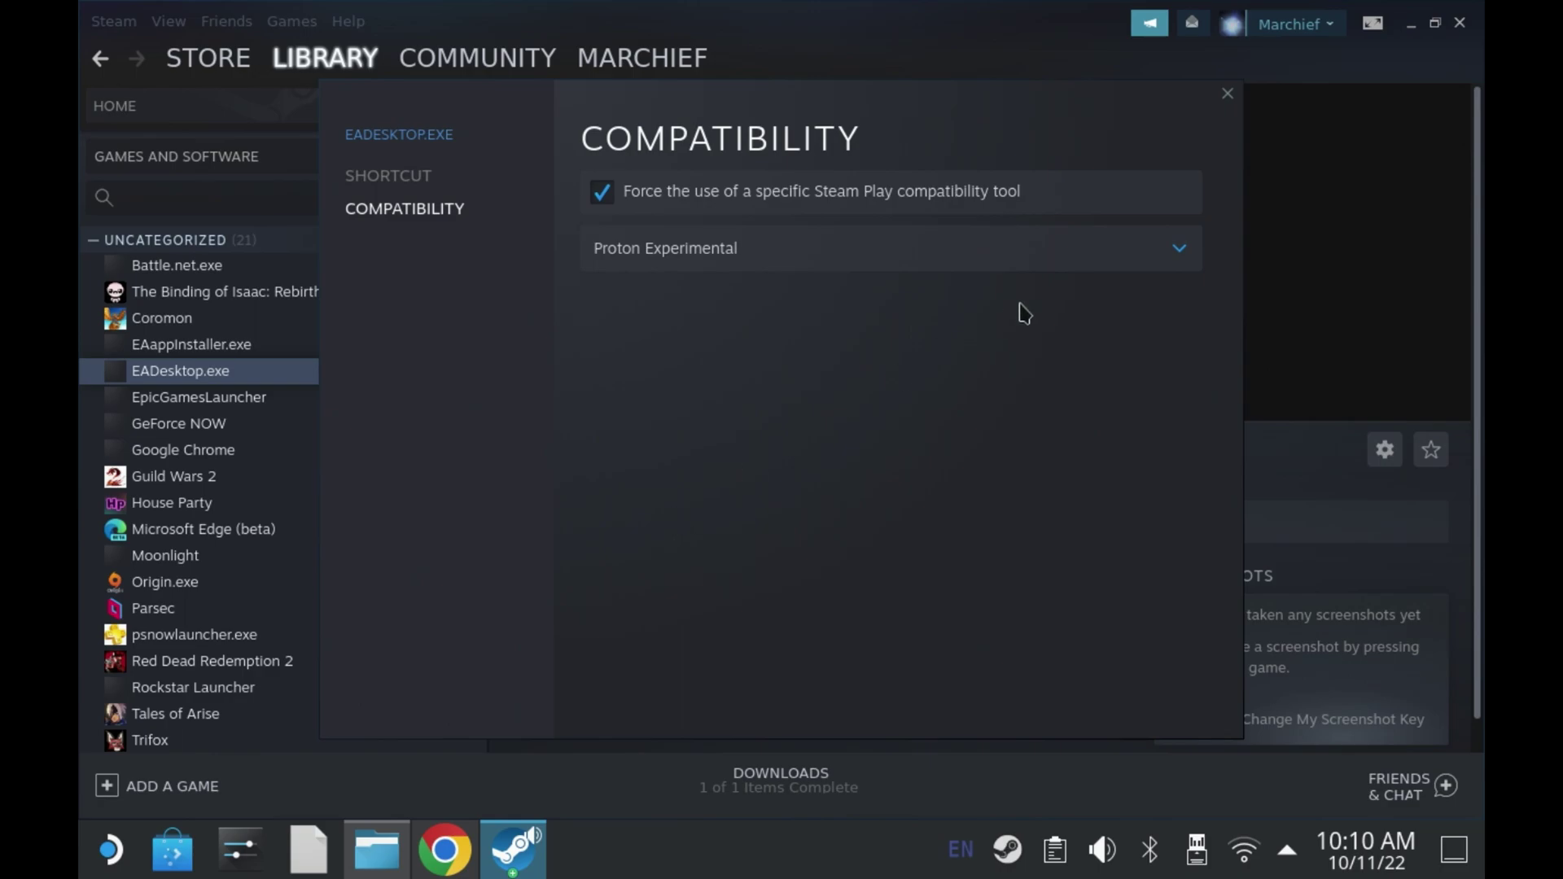
left_click(1228, 94)
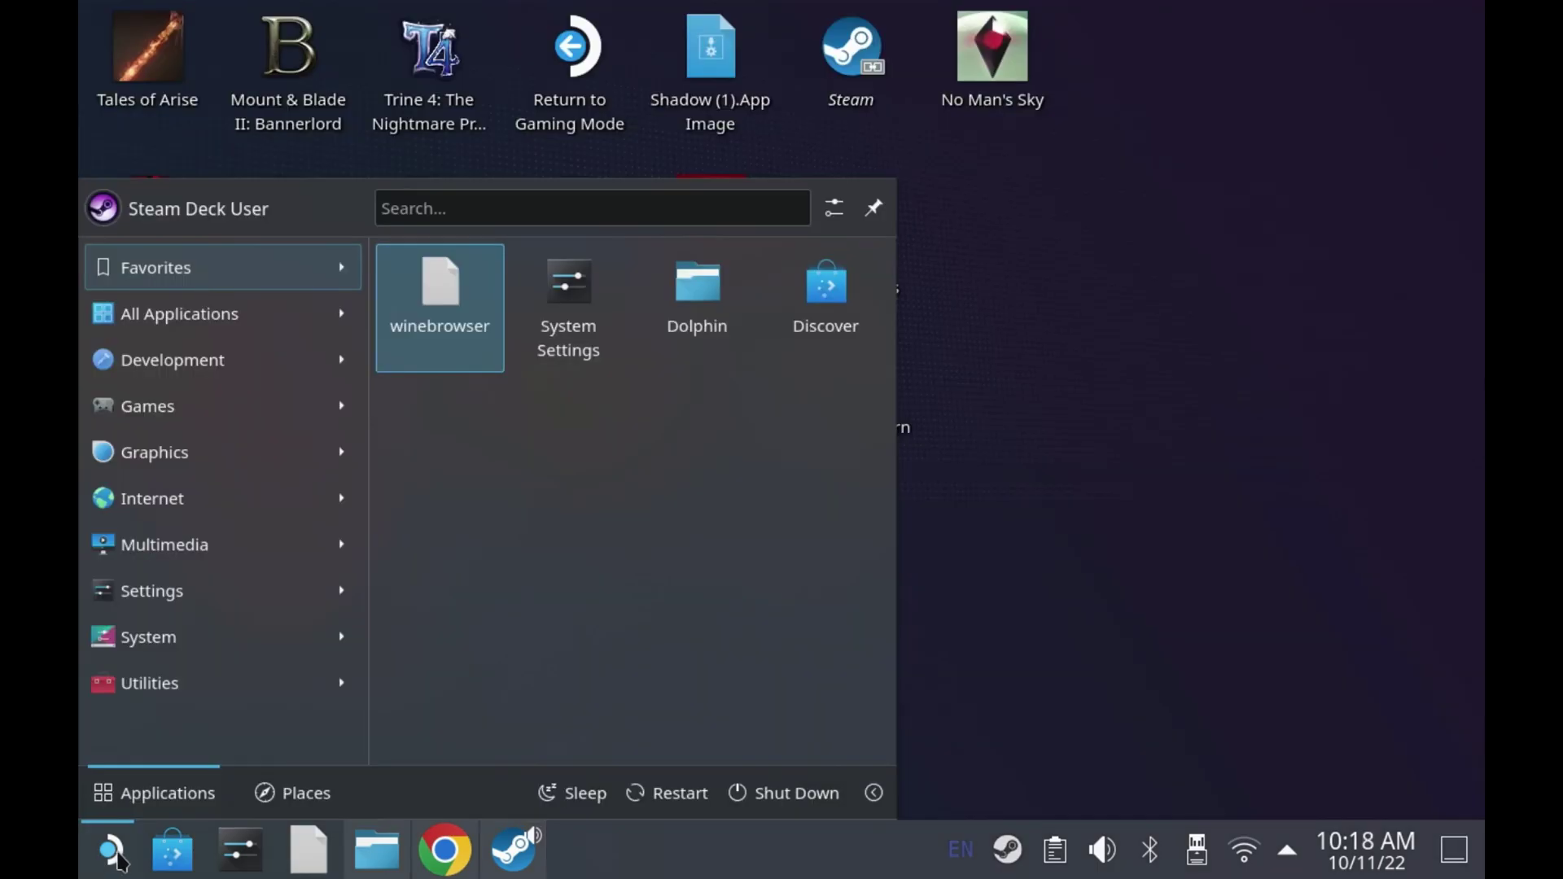
- Find Lutris in the Discover software store by searching for "lutris", launch it and minimize the store window
left_click(173, 842)
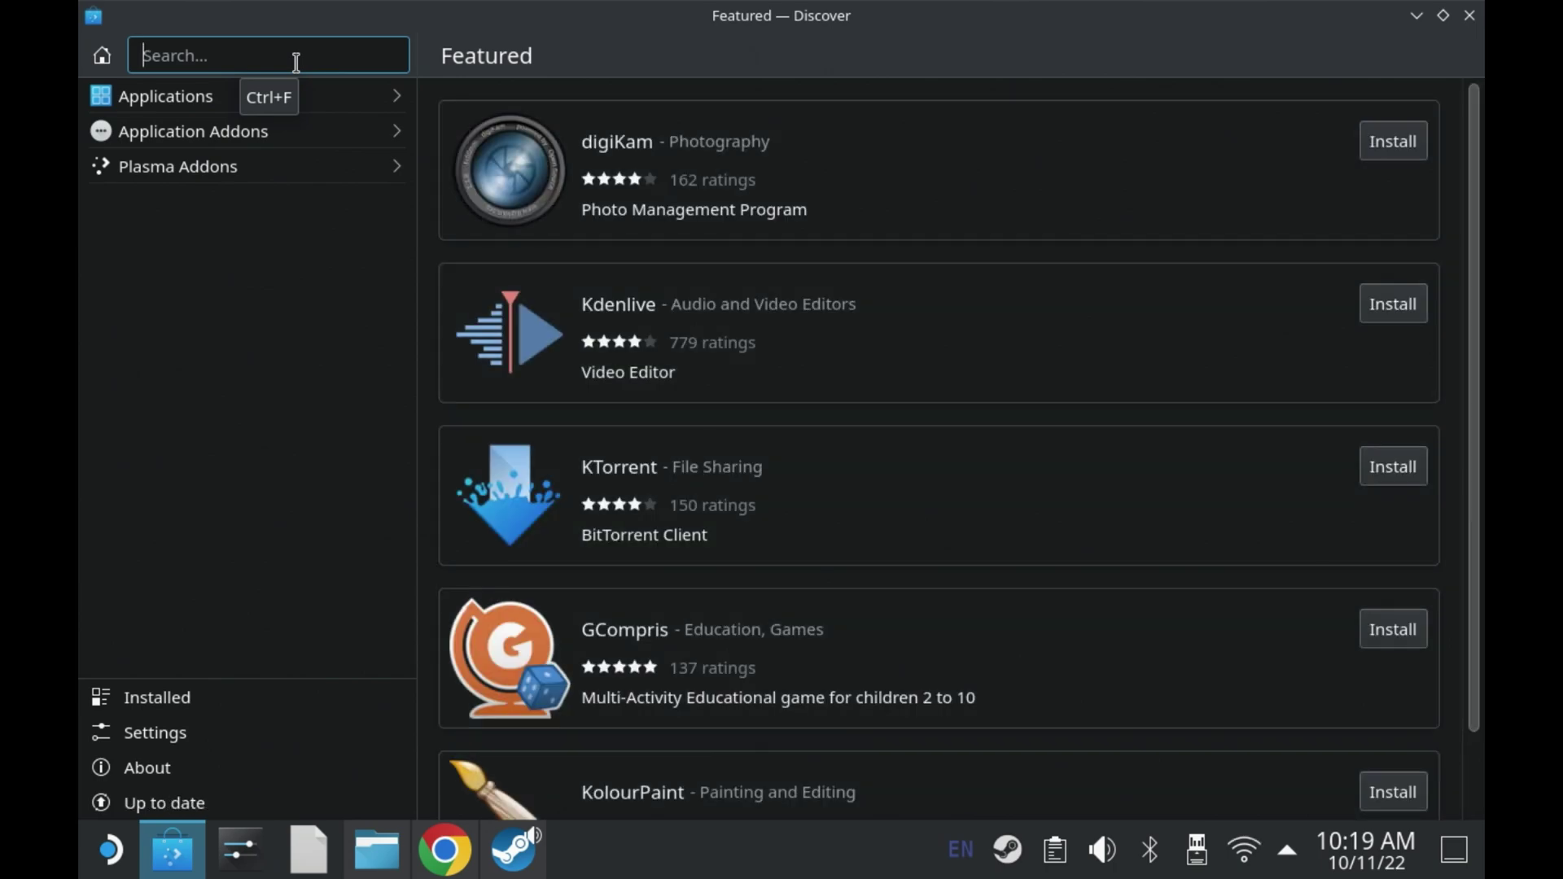
type("lu")
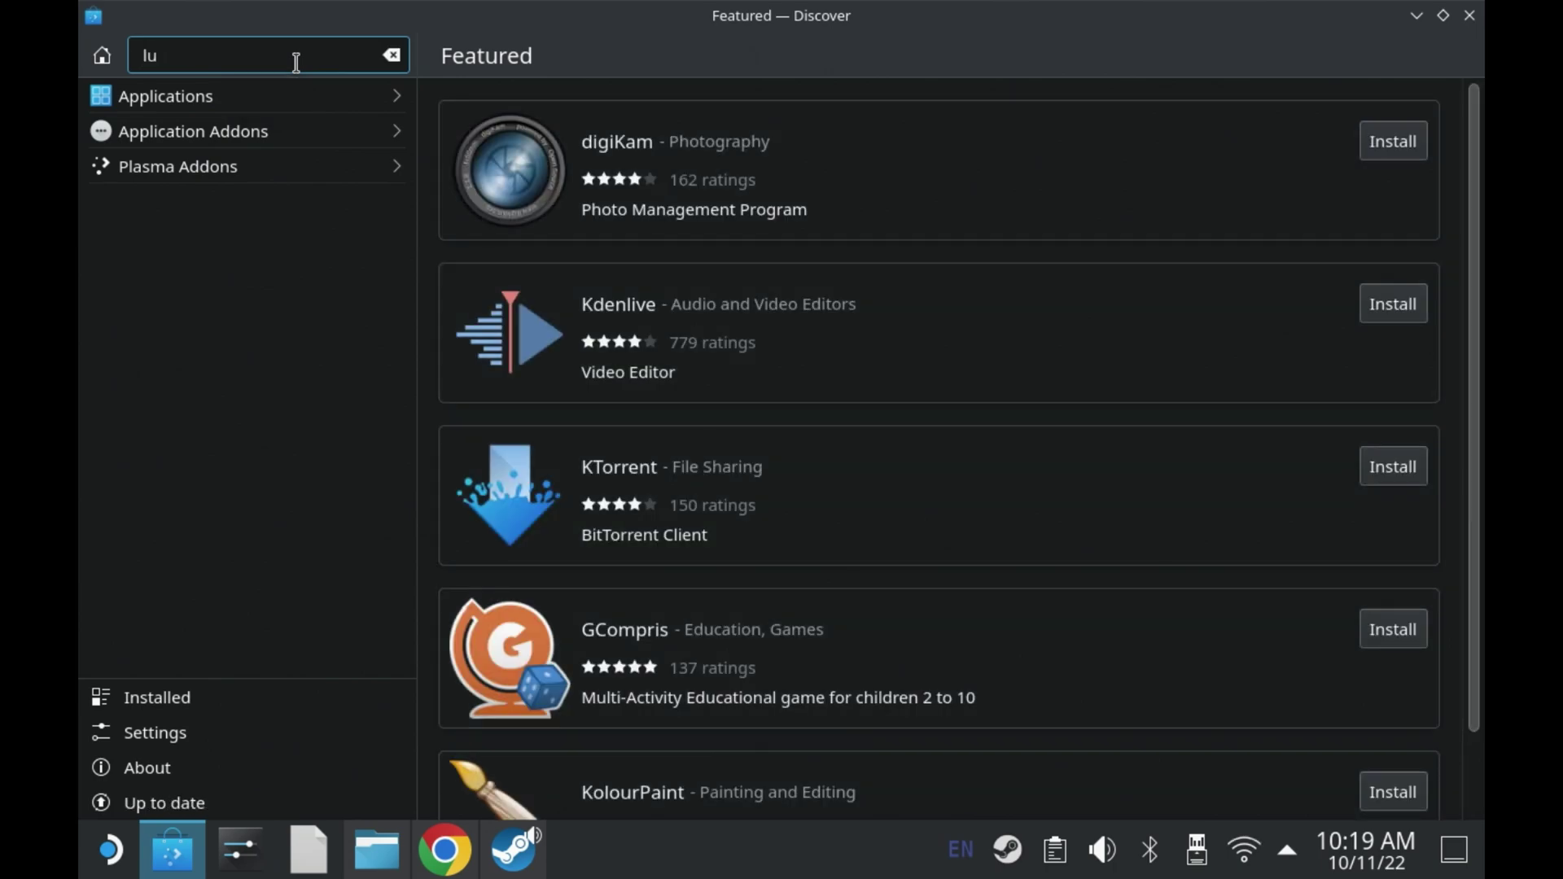
type("tris")
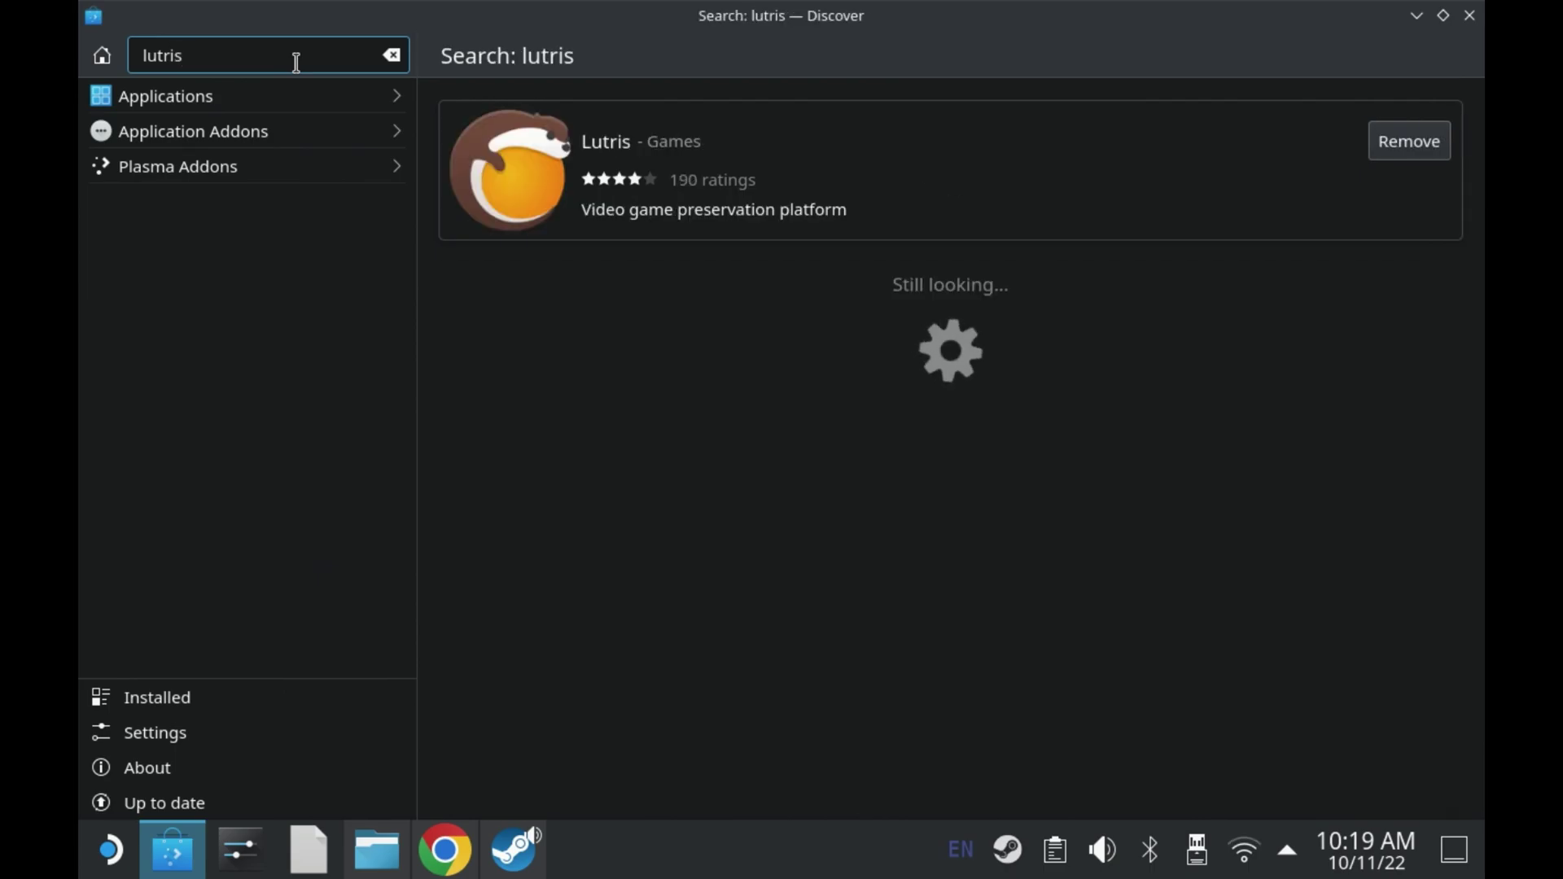
left_click(894, 119)
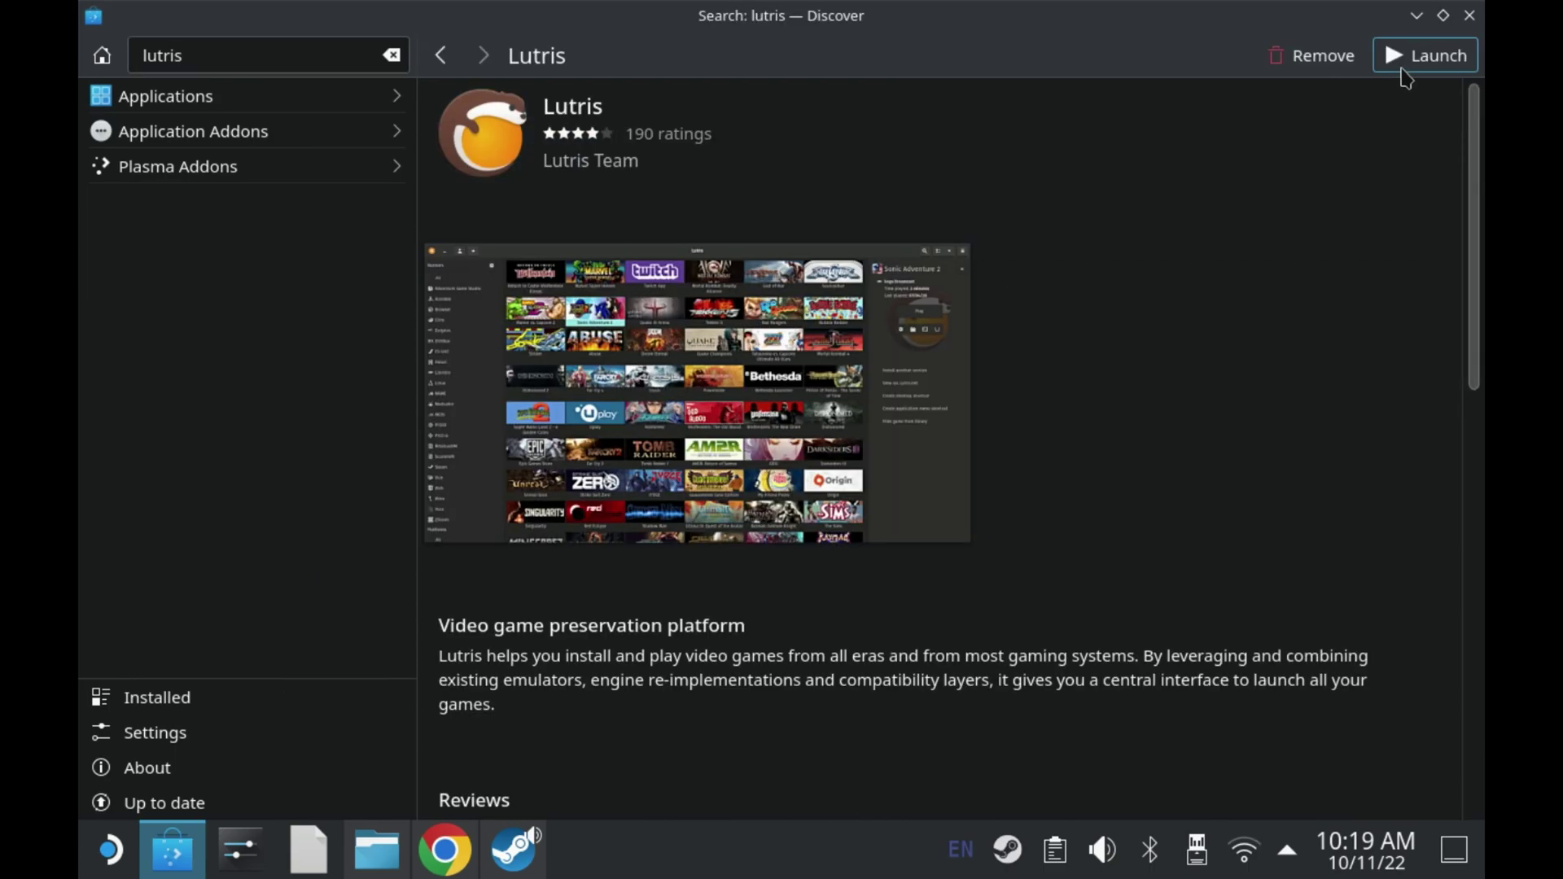
left_click(1402, 72)
left_click(1416, 15)
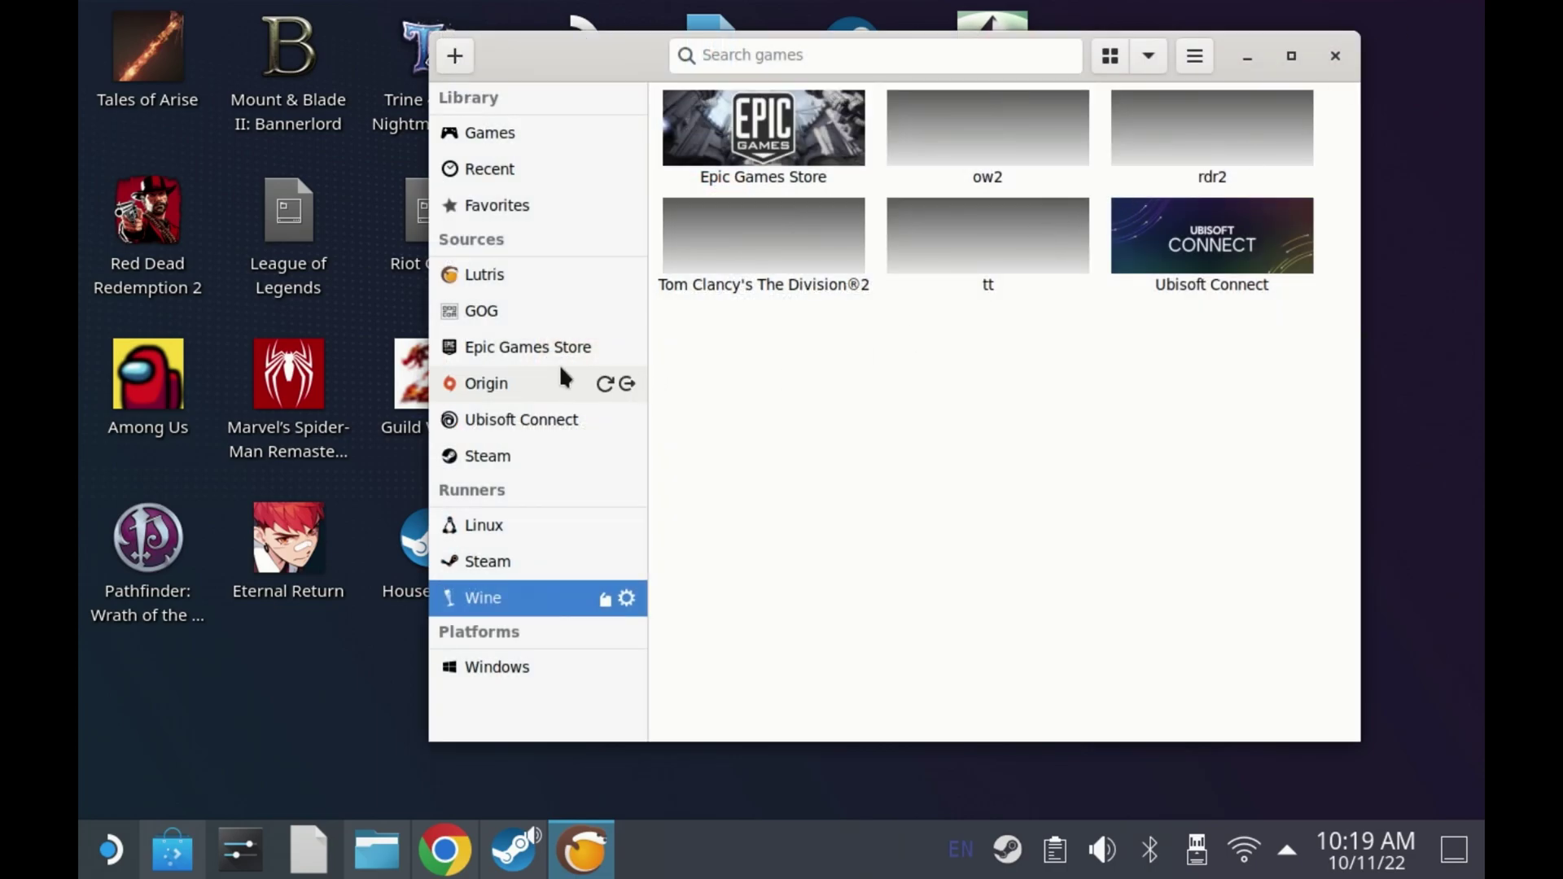
- Search the Lutris website installers for "ea desktop" and open the EA App entry
left_click(443, 65)
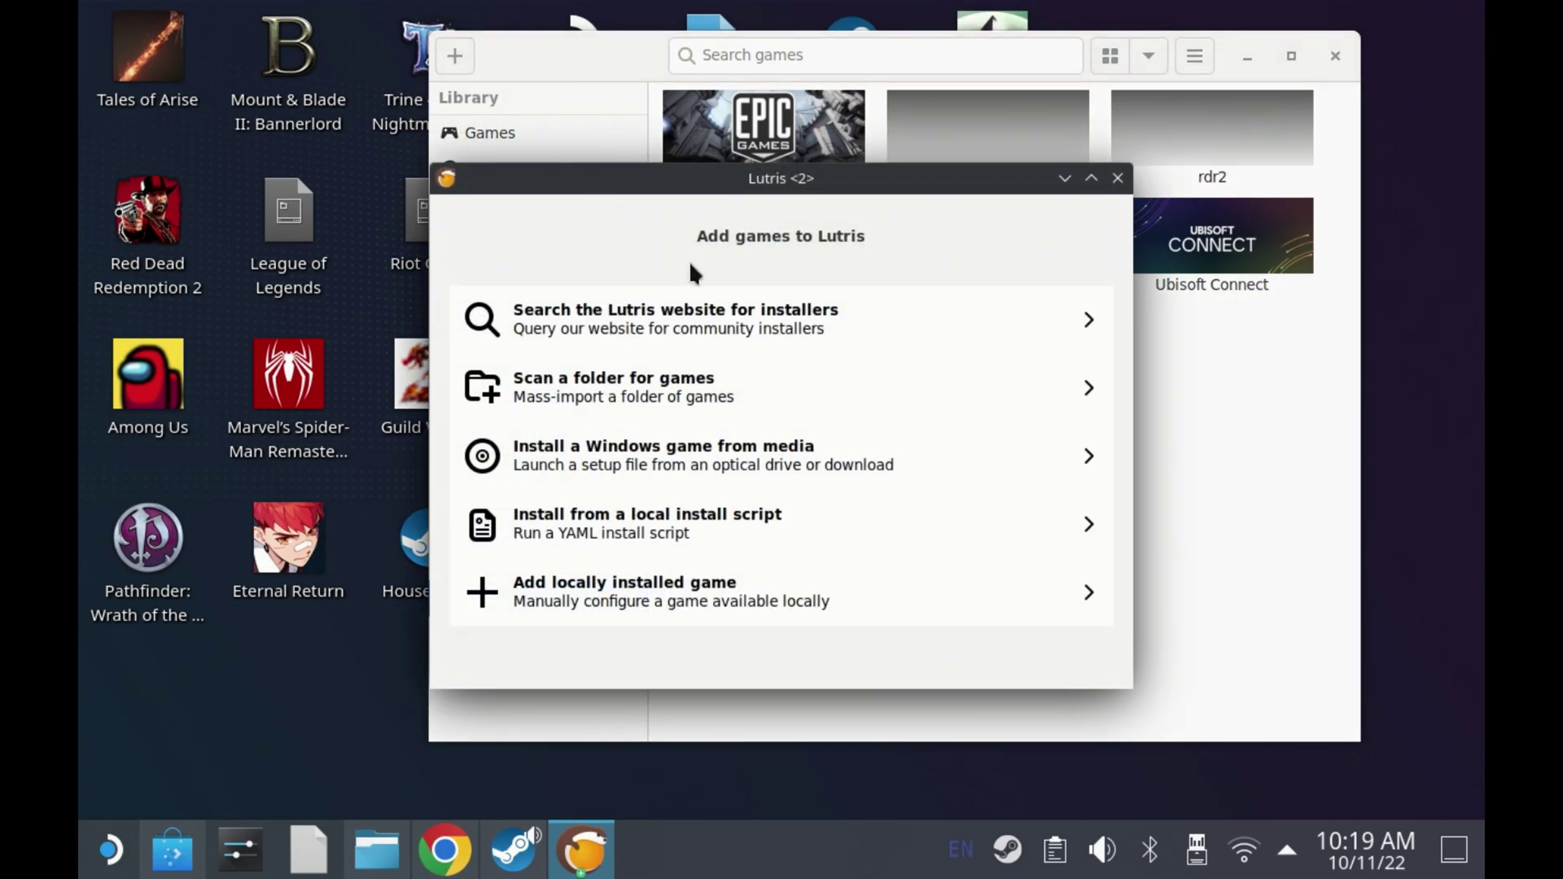
left_click(744, 316)
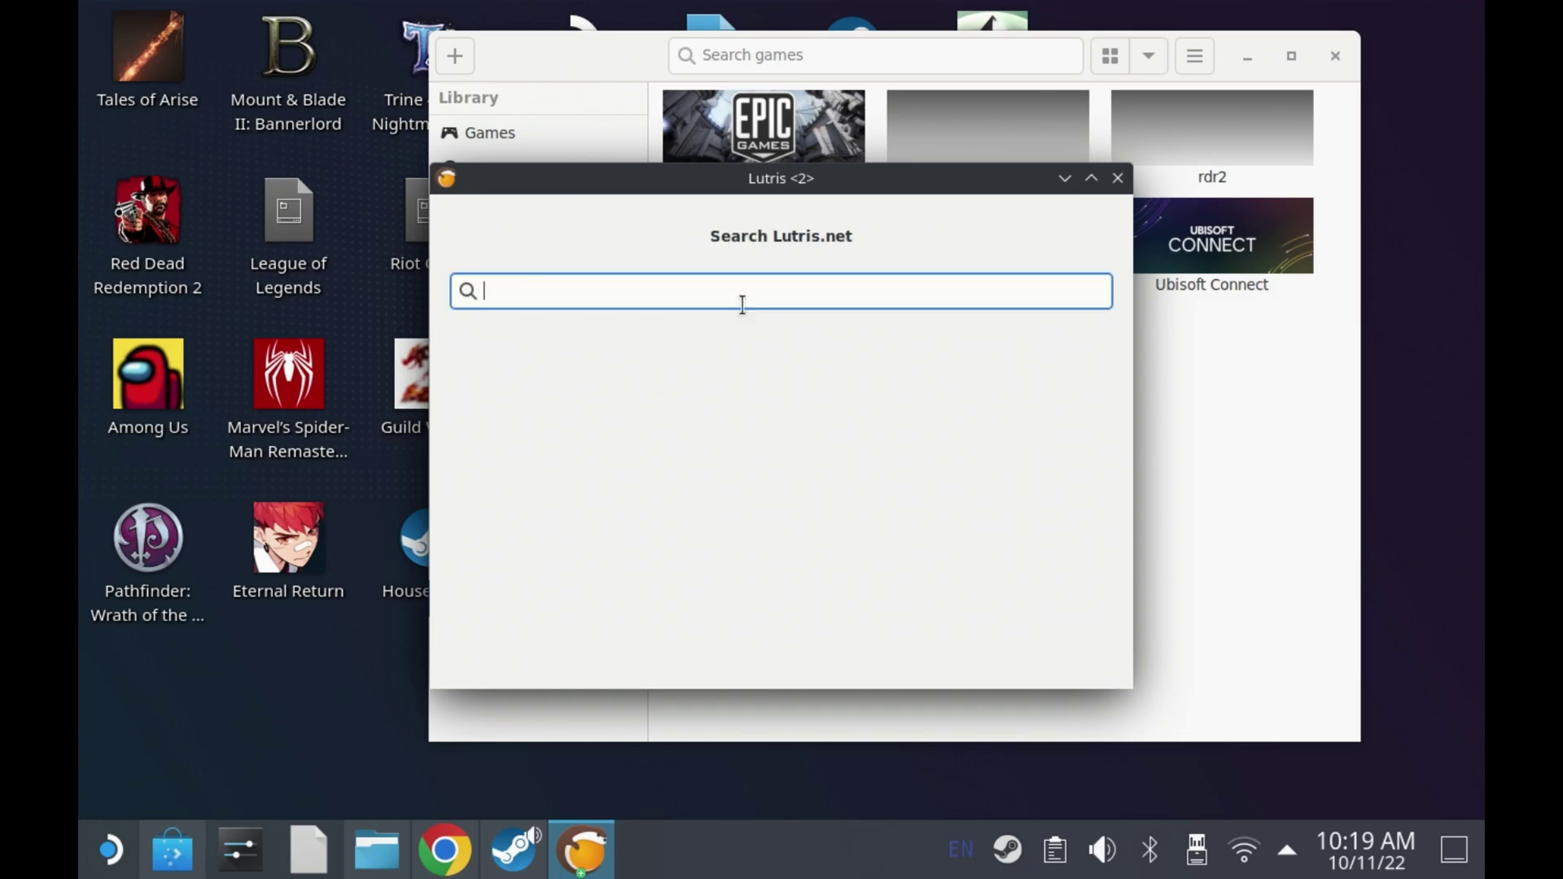
type("ea desktop")
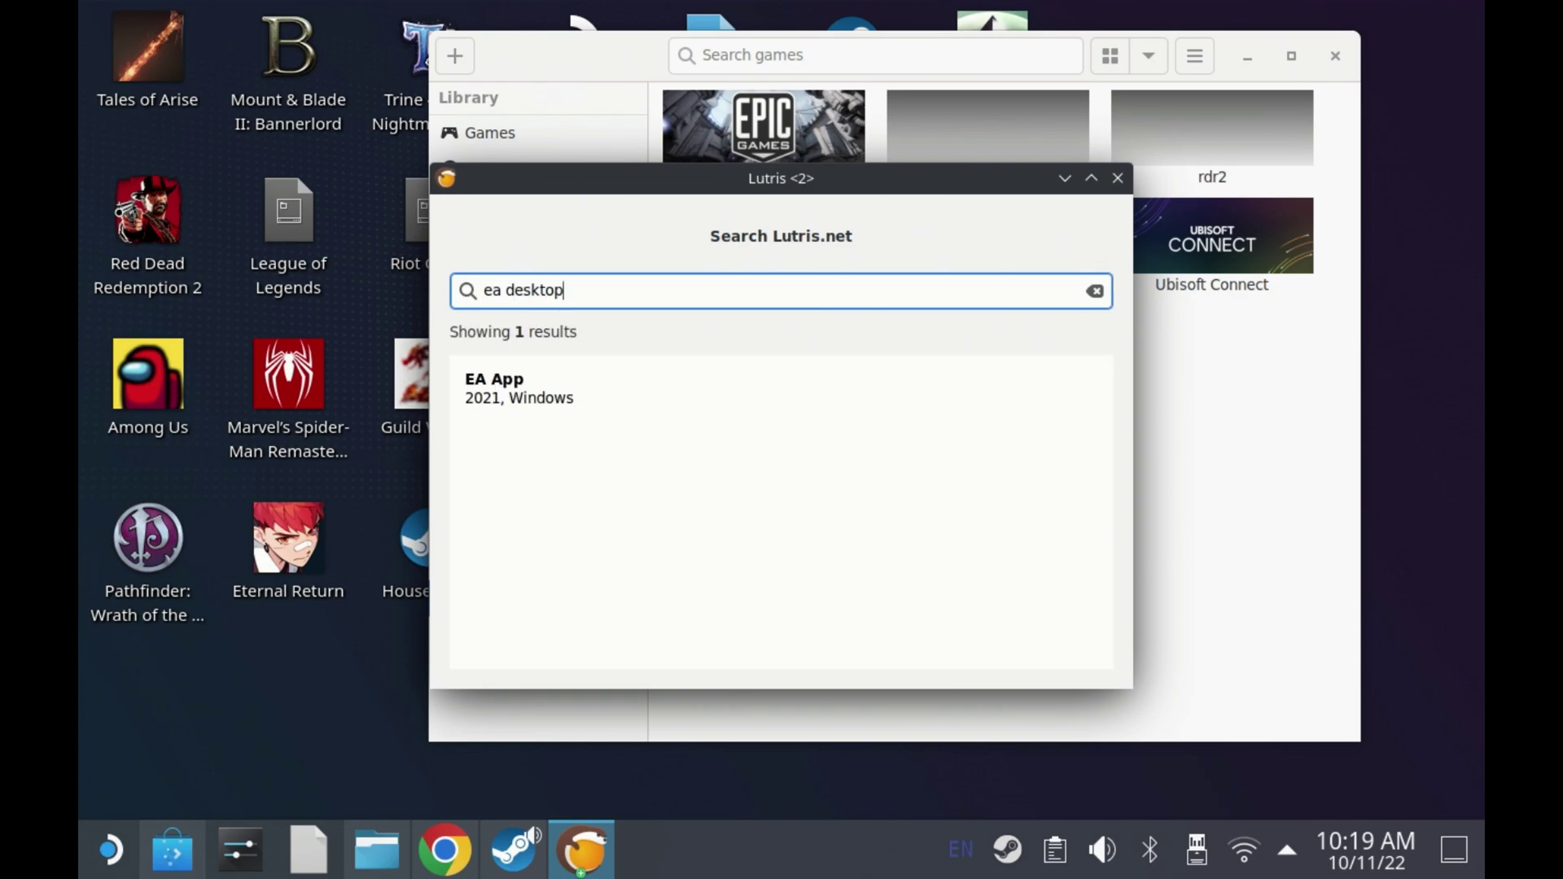
left_click(704, 387)
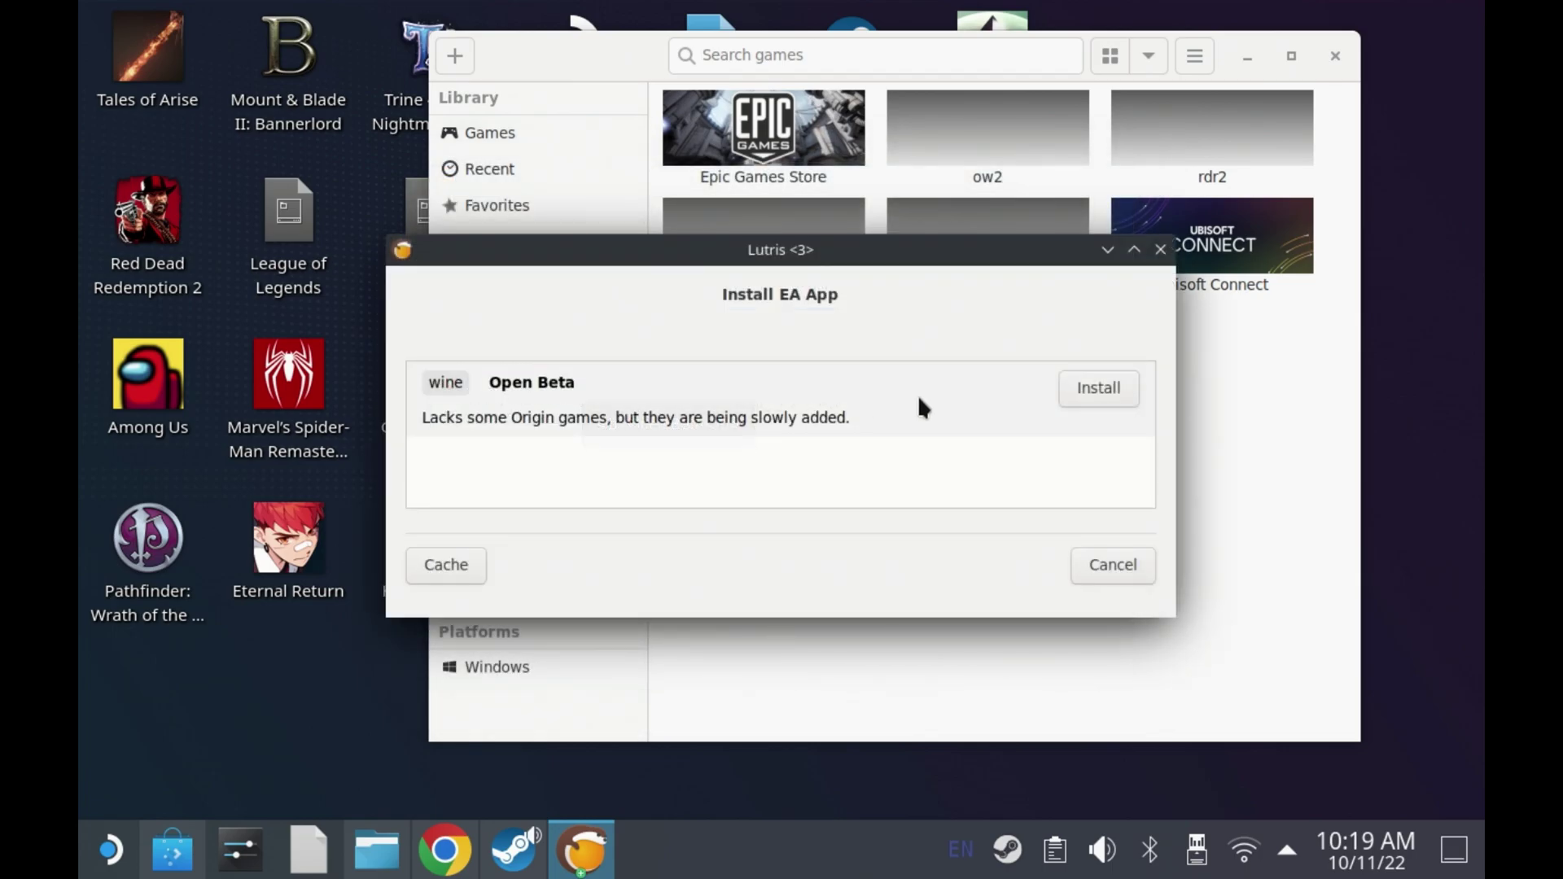
- Install the Open Beta version of EA App in /home/deck/Games/ea-desktop with the downloaded installer, including the Wine Gecko package
left_click(984, 393)
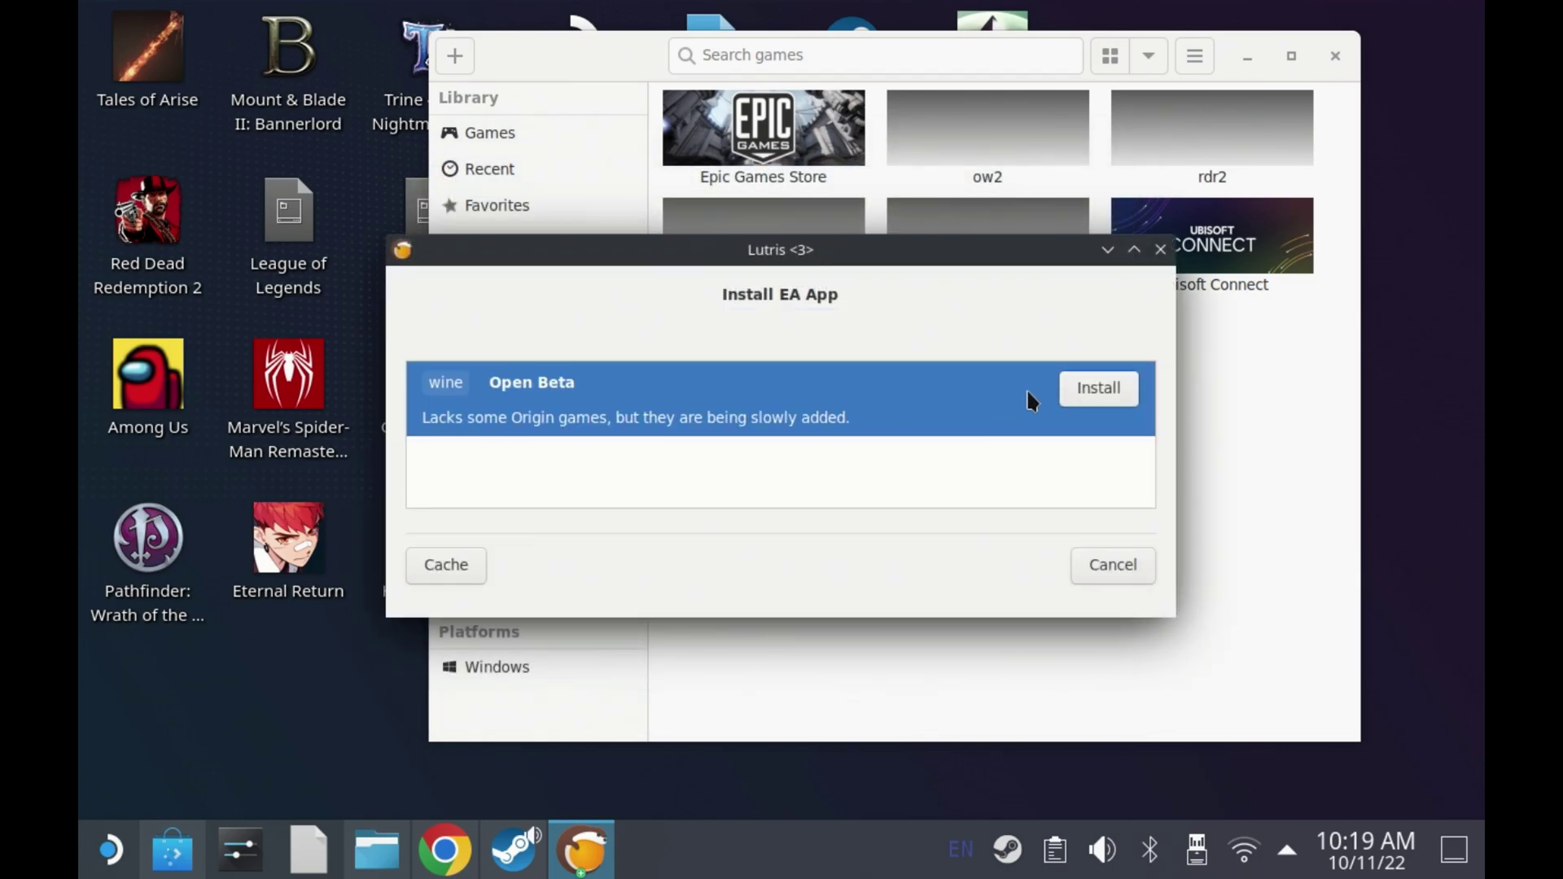
left_click(1108, 399)
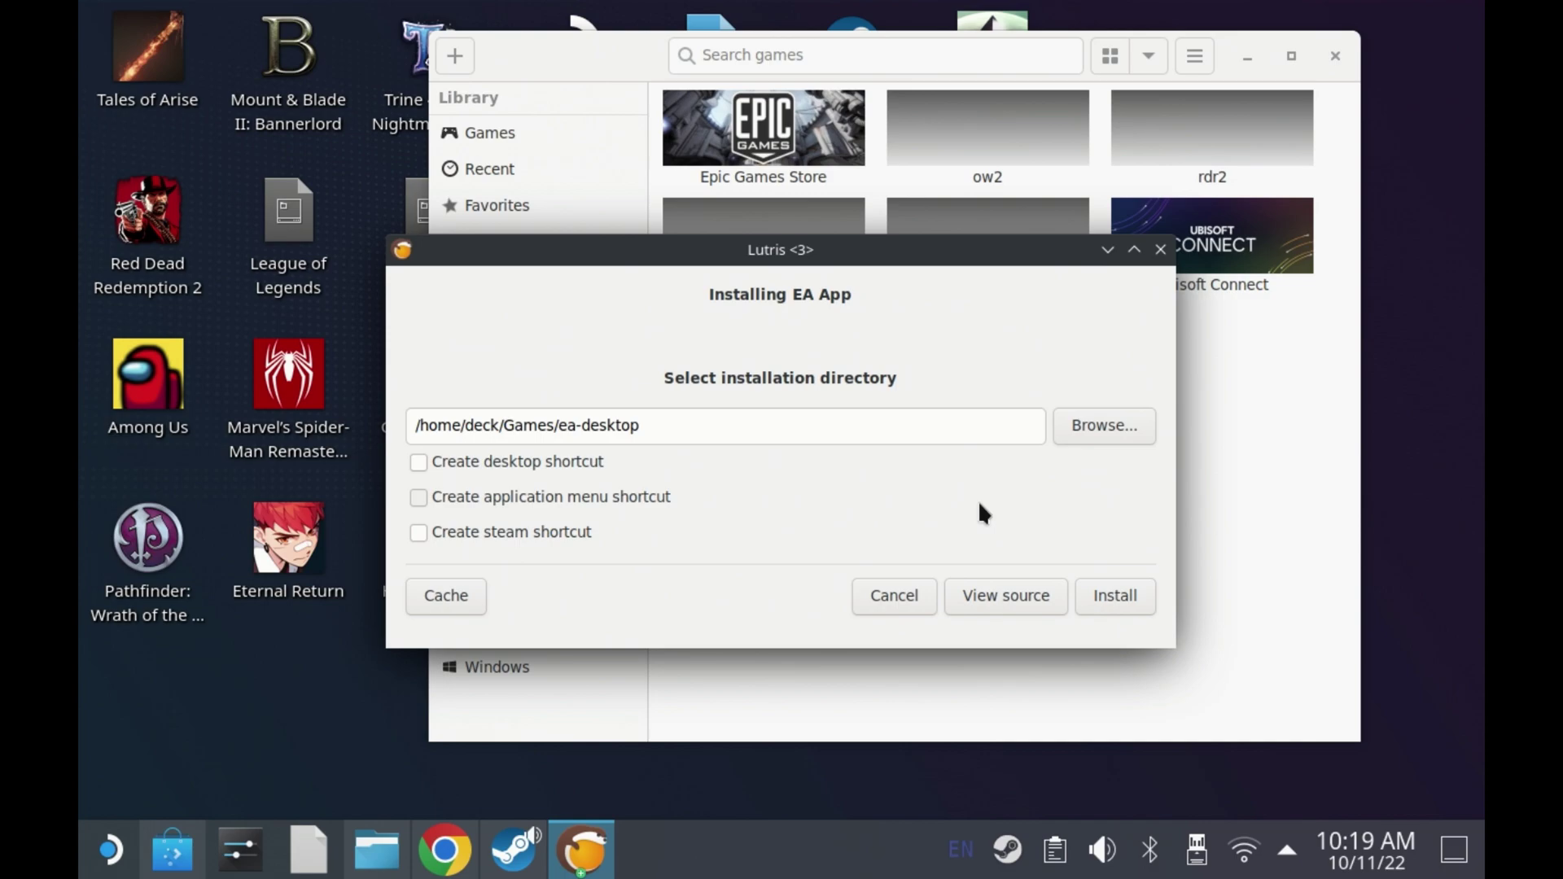
left_click(1119, 603)
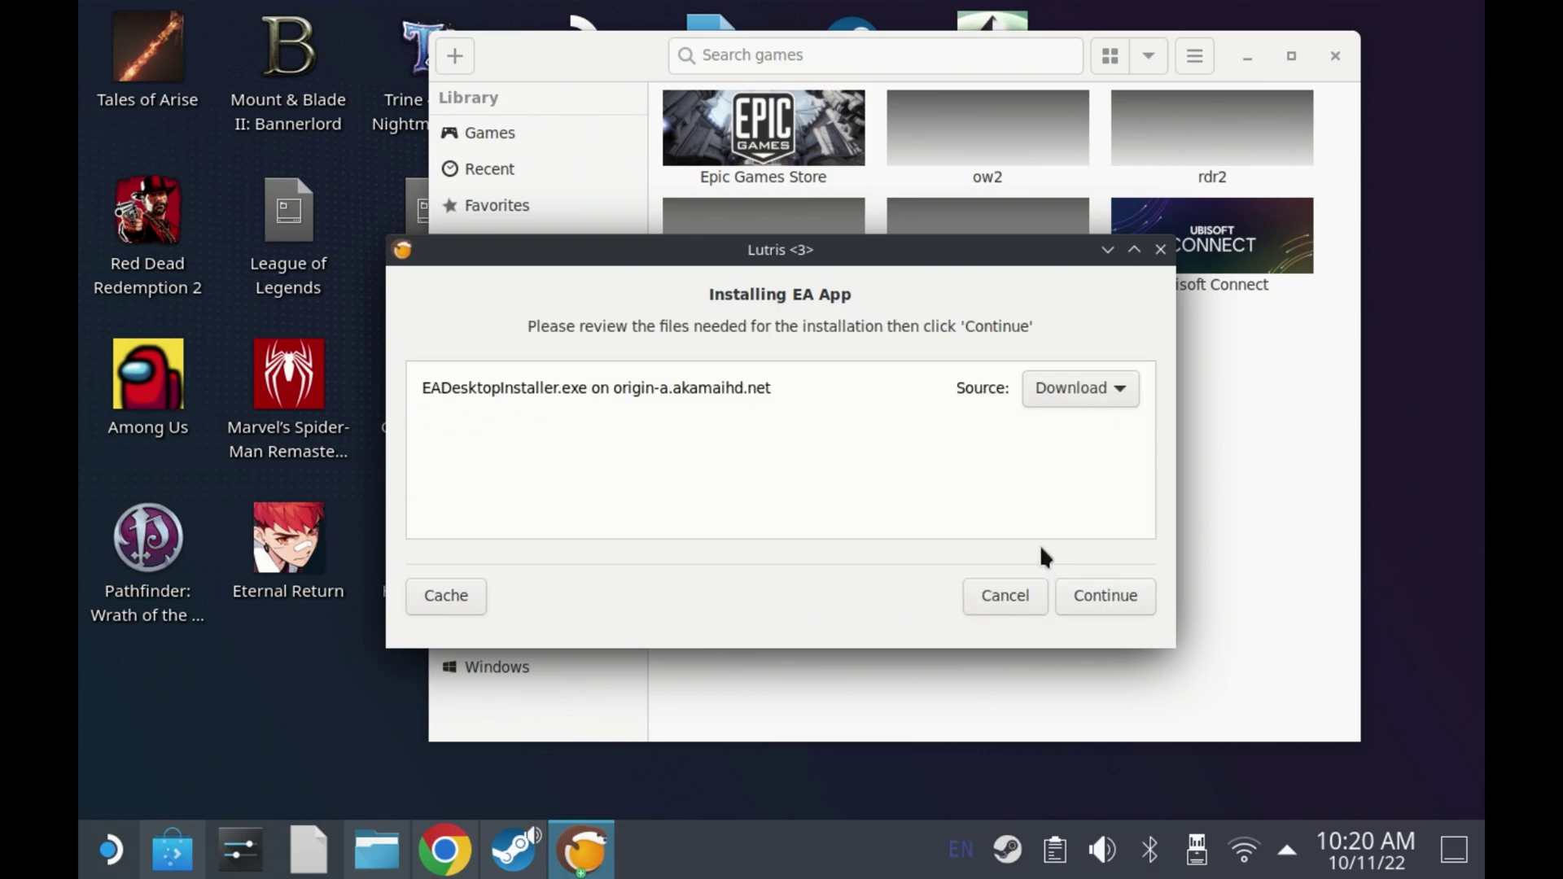
left_click(1091, 588)
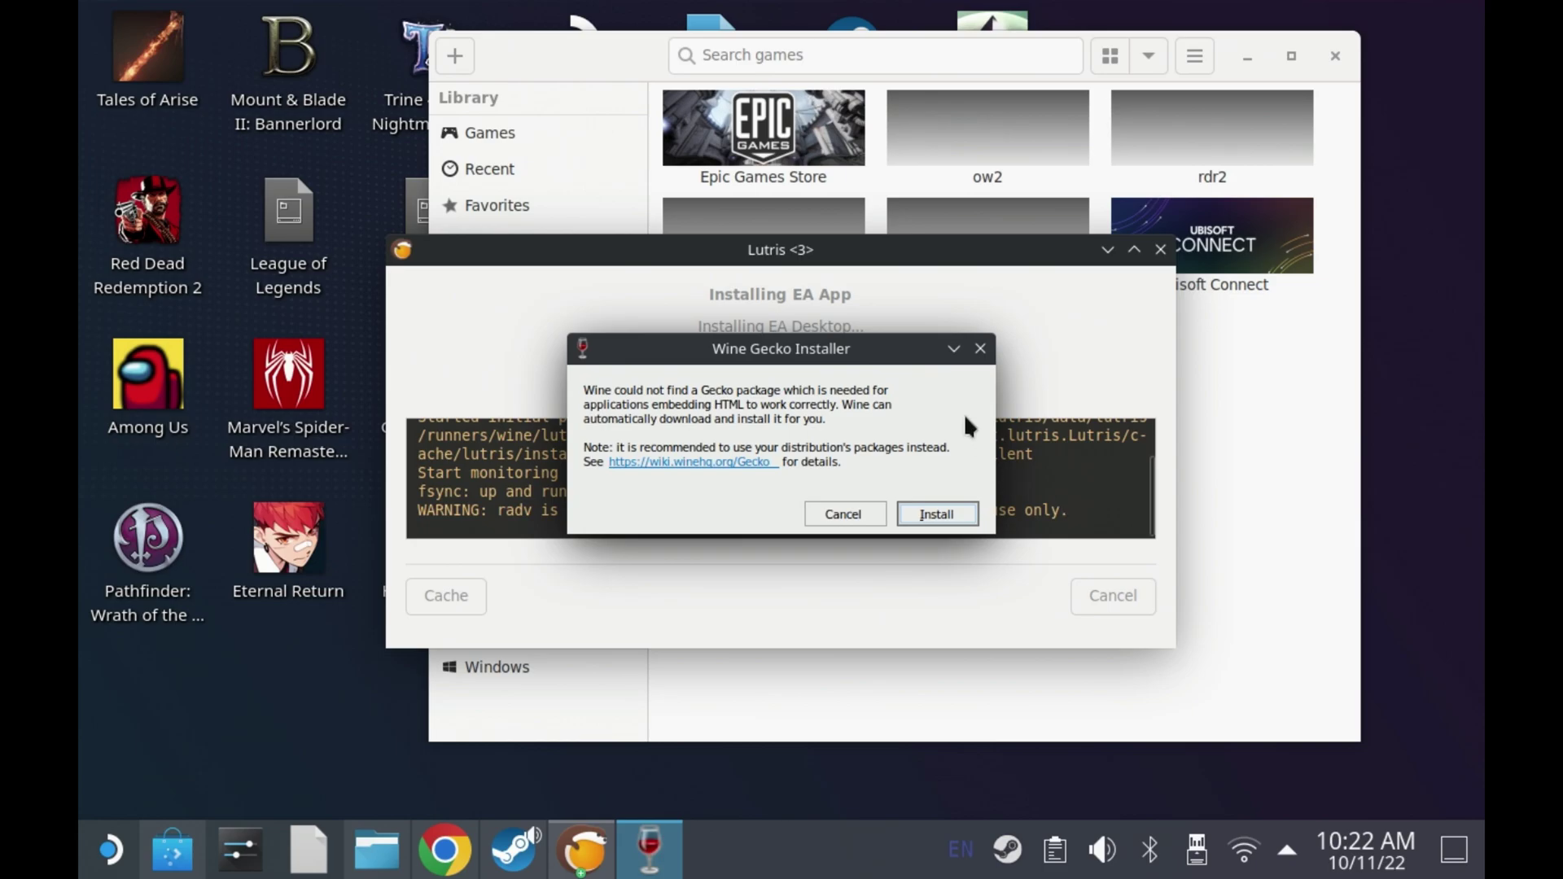
left_click(933, 515)
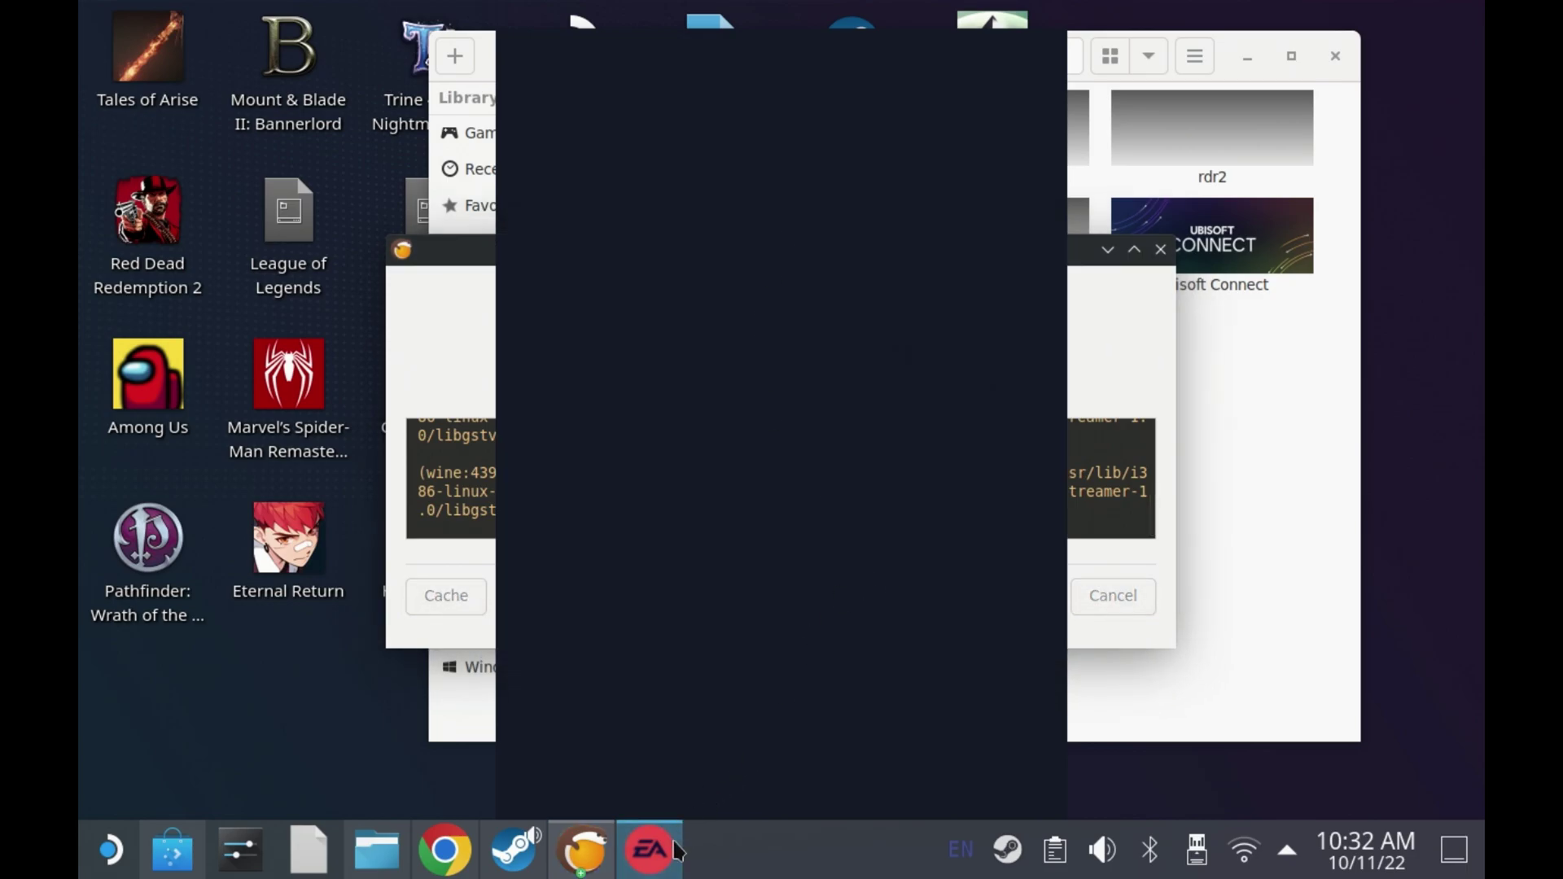
- Close the blank EA window to complete the installation and launch EA App from the installer
mouse_move(675, 851)
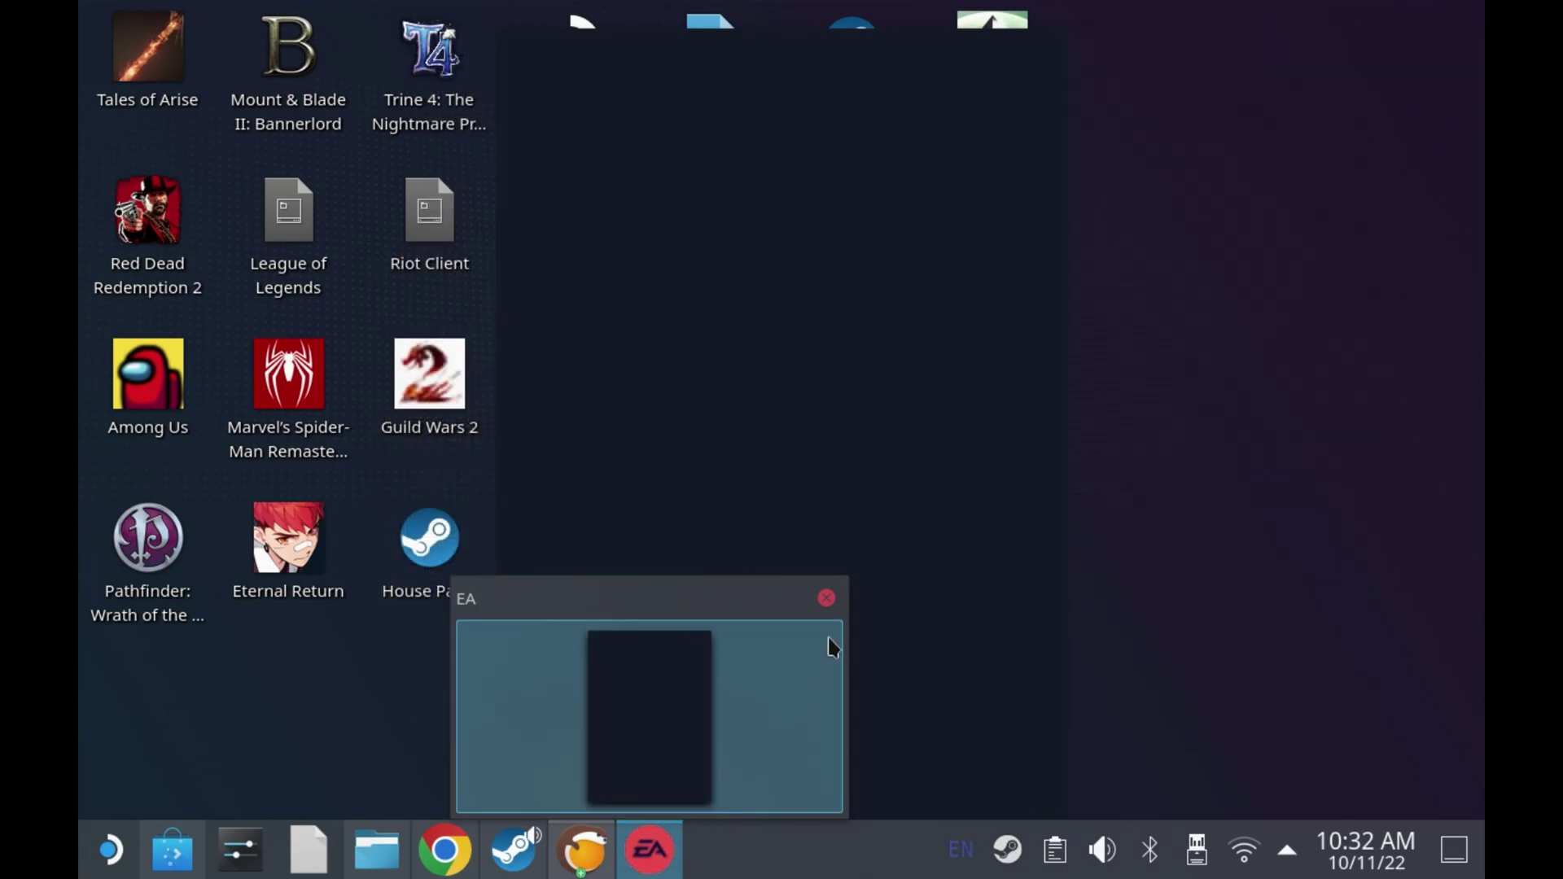
left_click(826, 597)
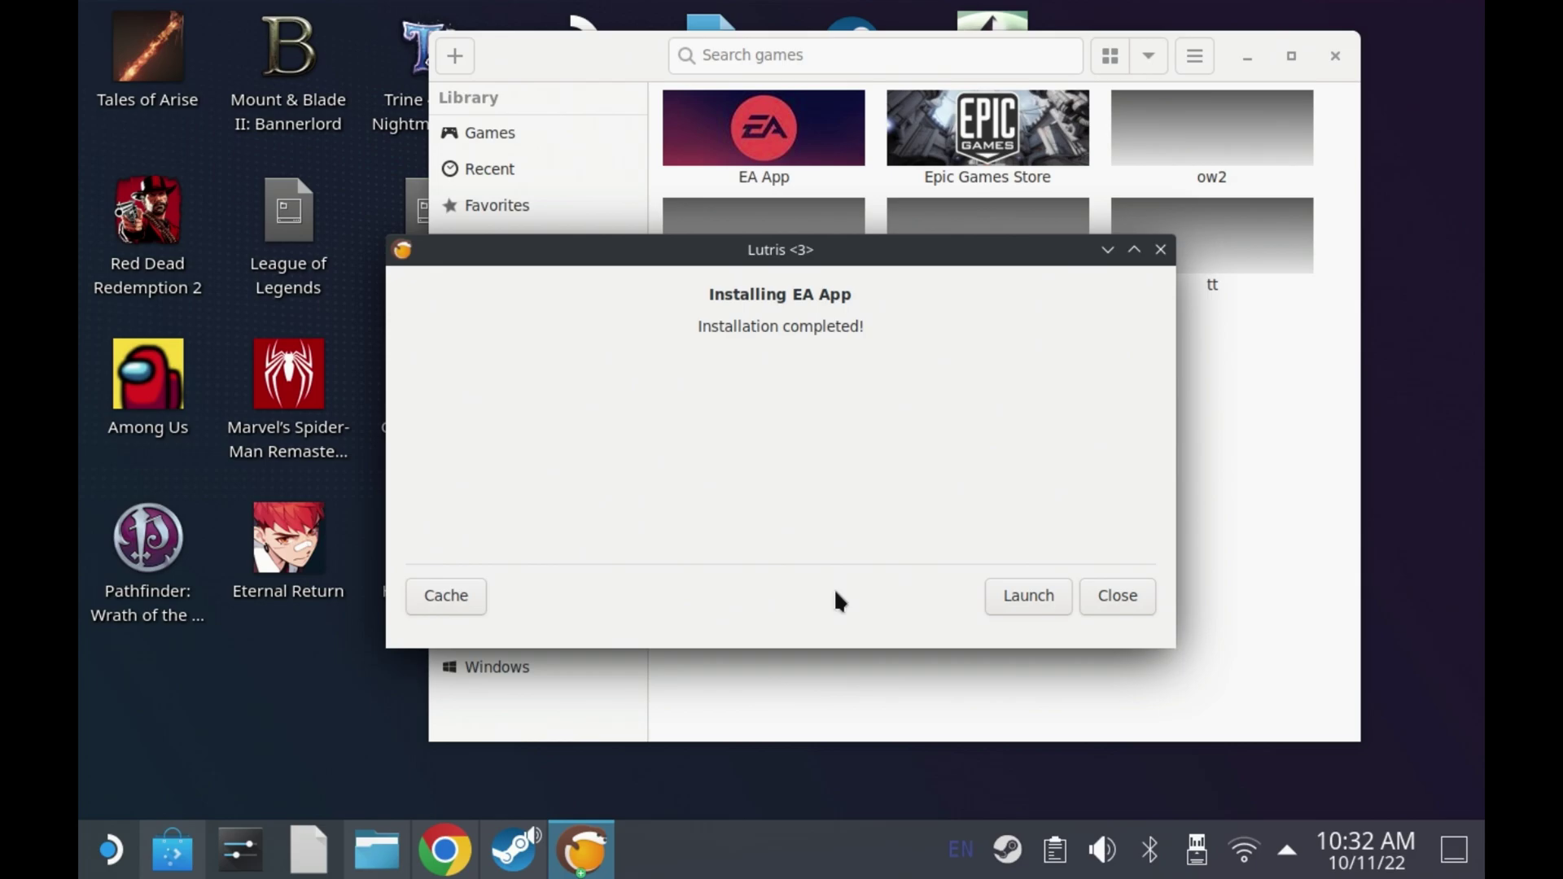
left_click(1034, 599)
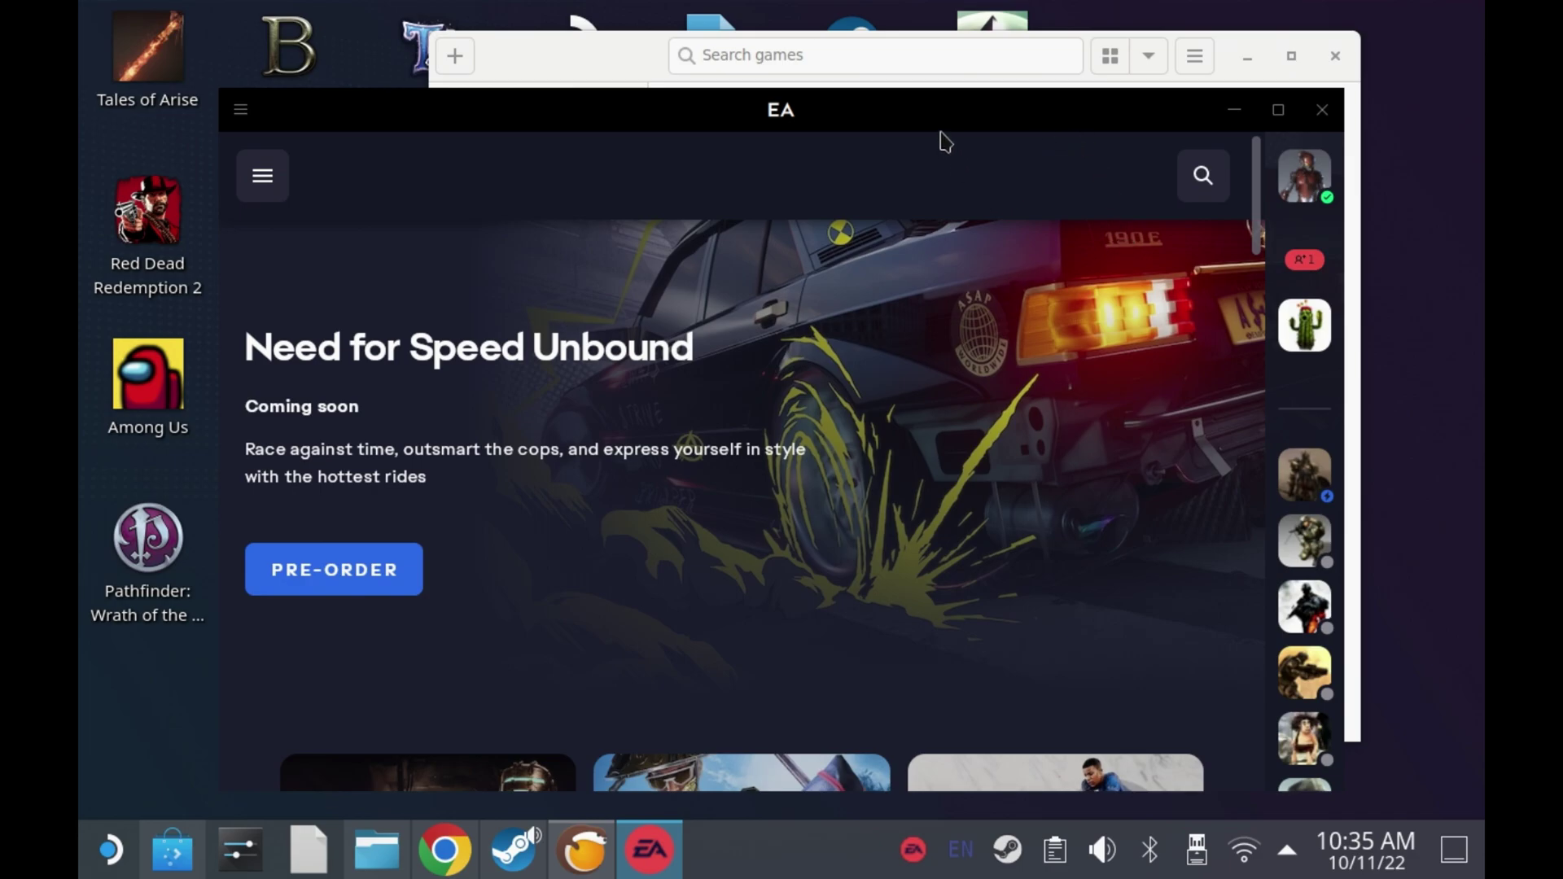
- Reposition the EA window and look through the games available in the EA collection
left_click_drag(940, 124, 899, 75)
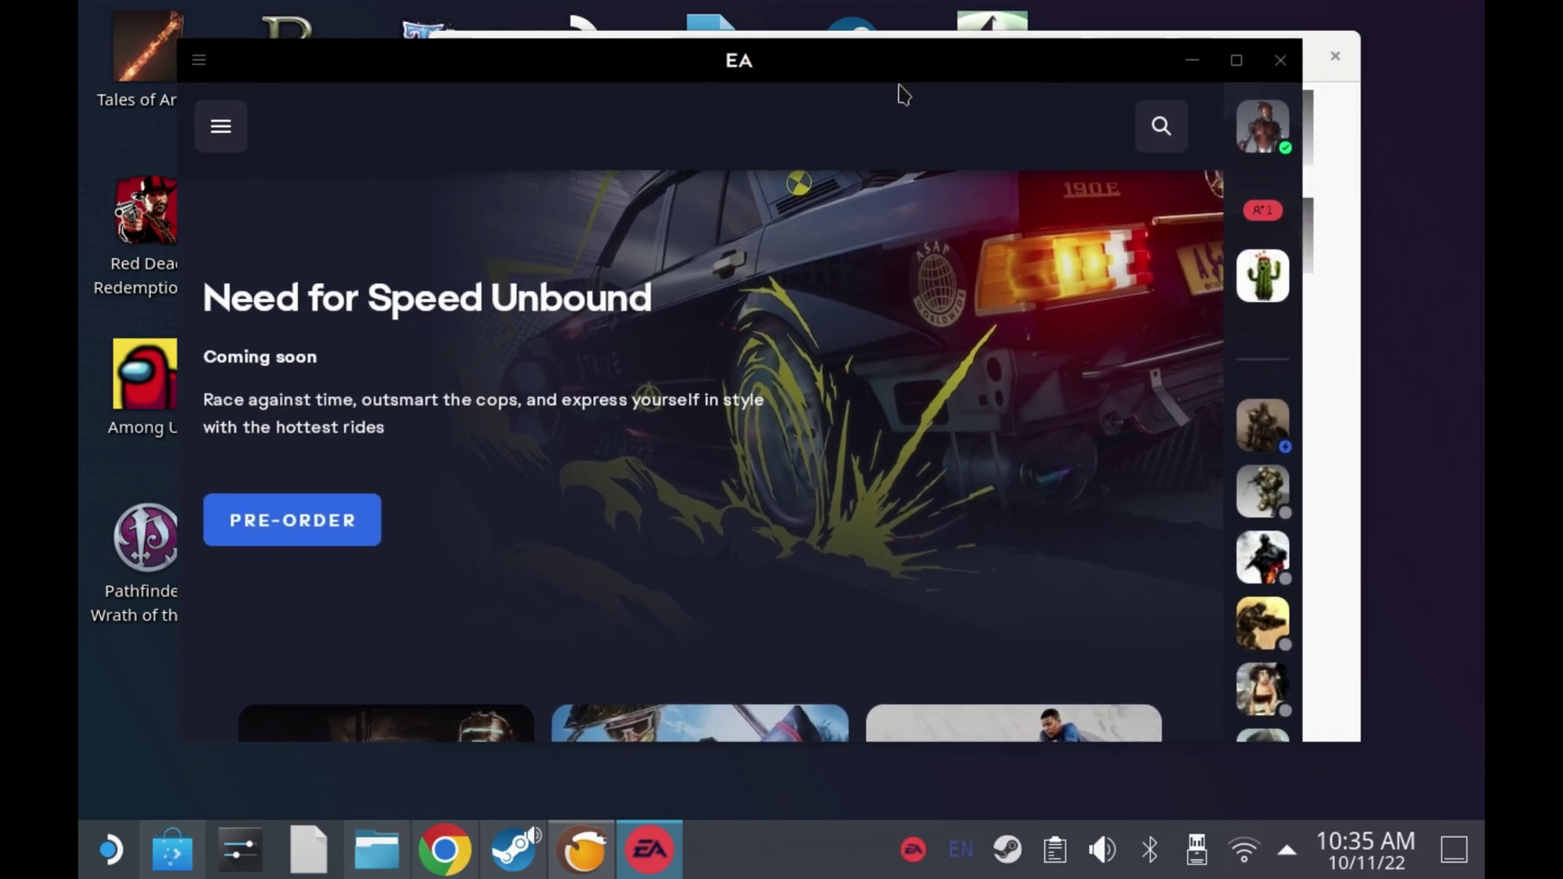
scroll(638, 359, "down", 5)
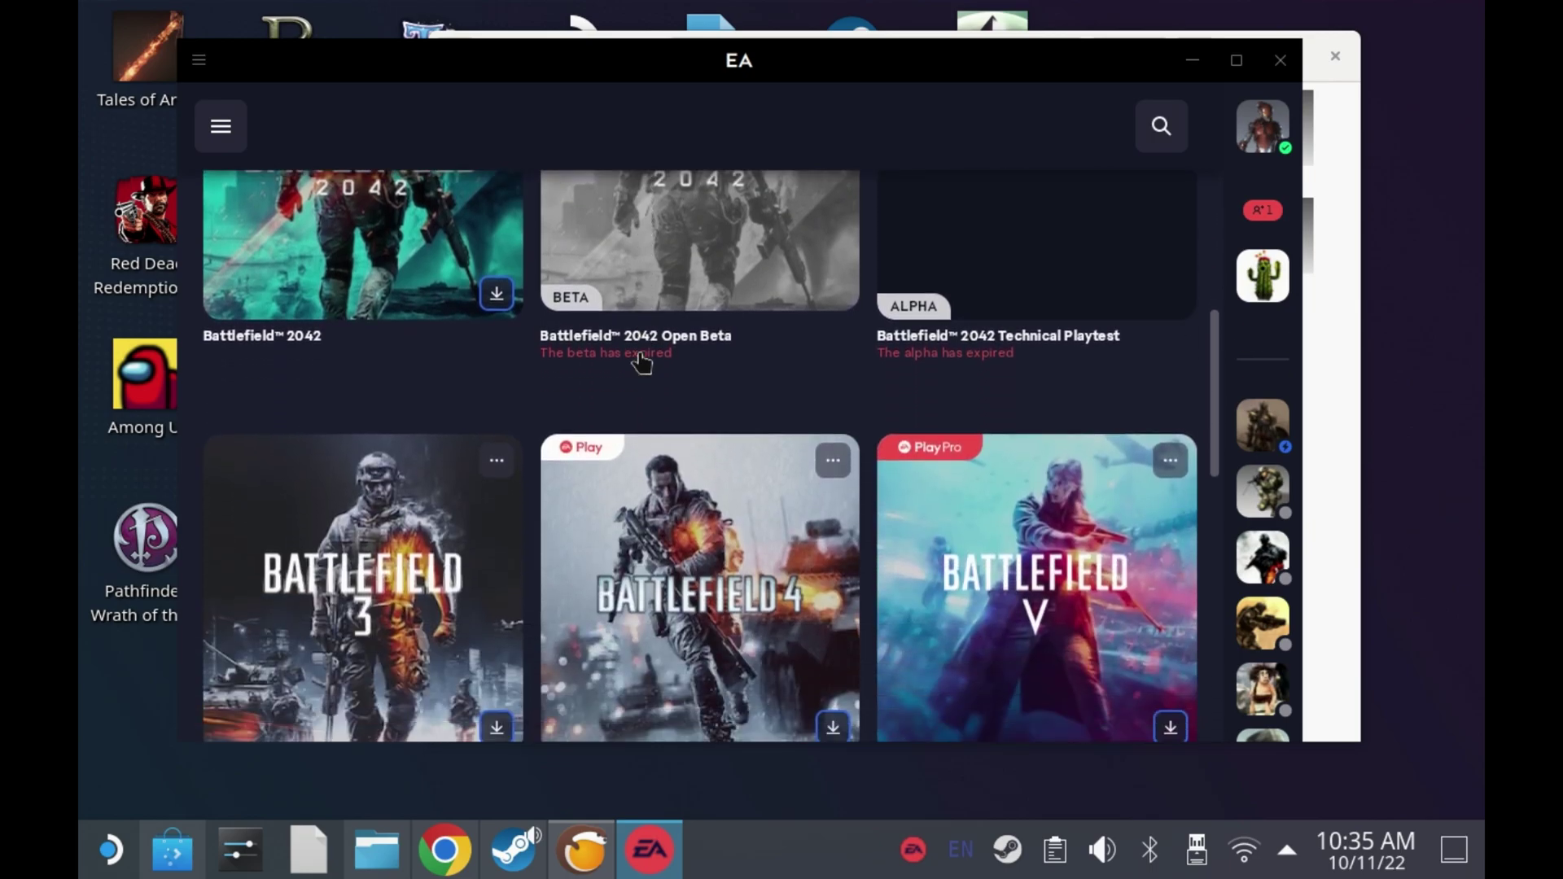
scroll(642, 360, "down", 1)
scroll(641, 361, "down", 4)
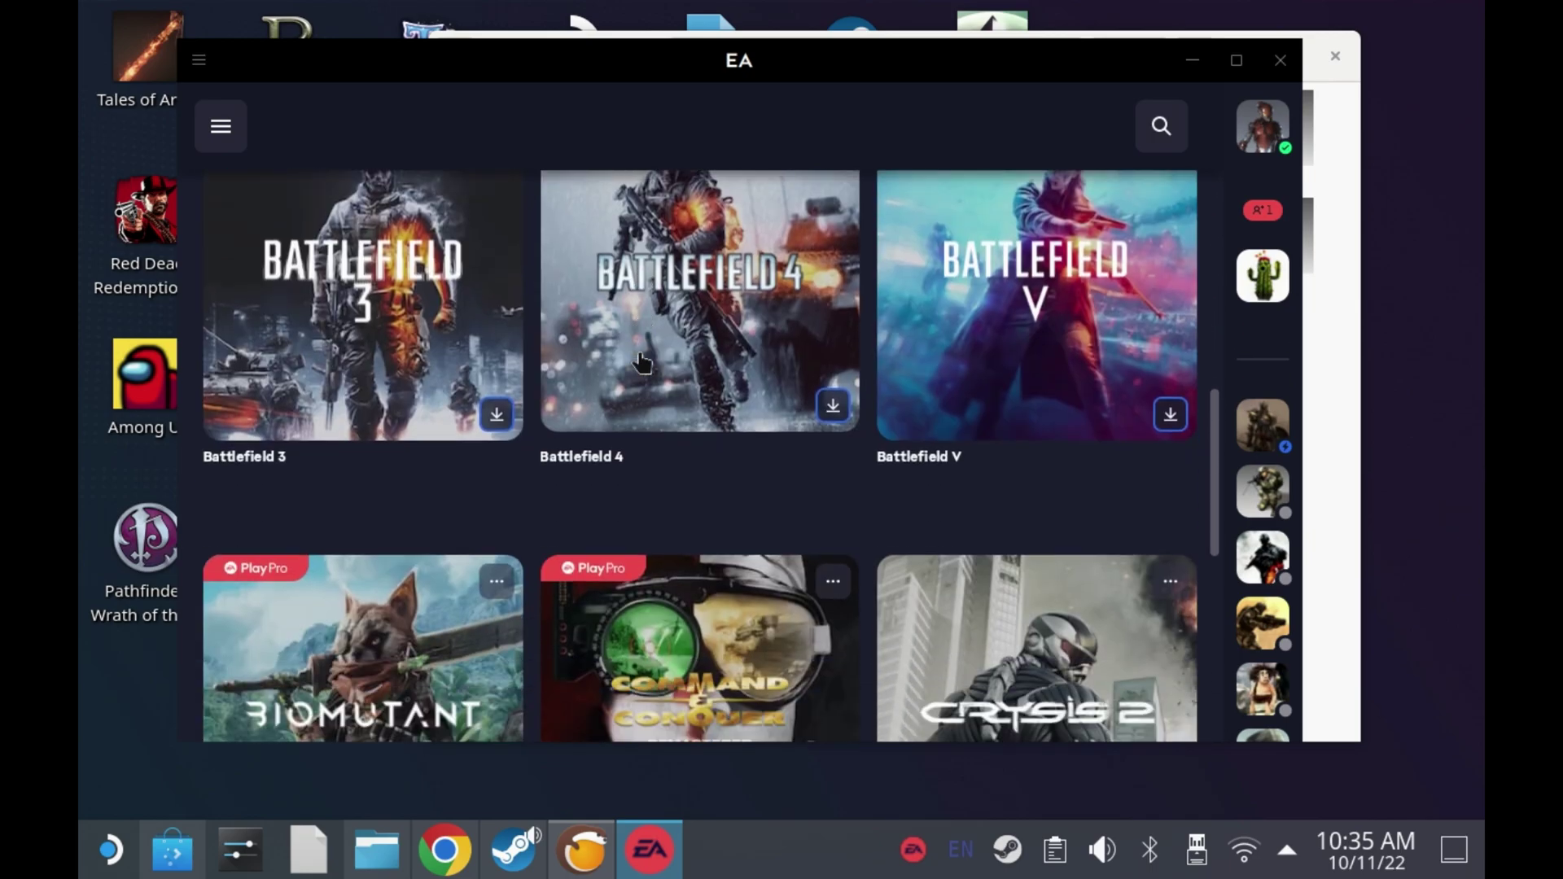
scroll(642, 361, "down", 1)
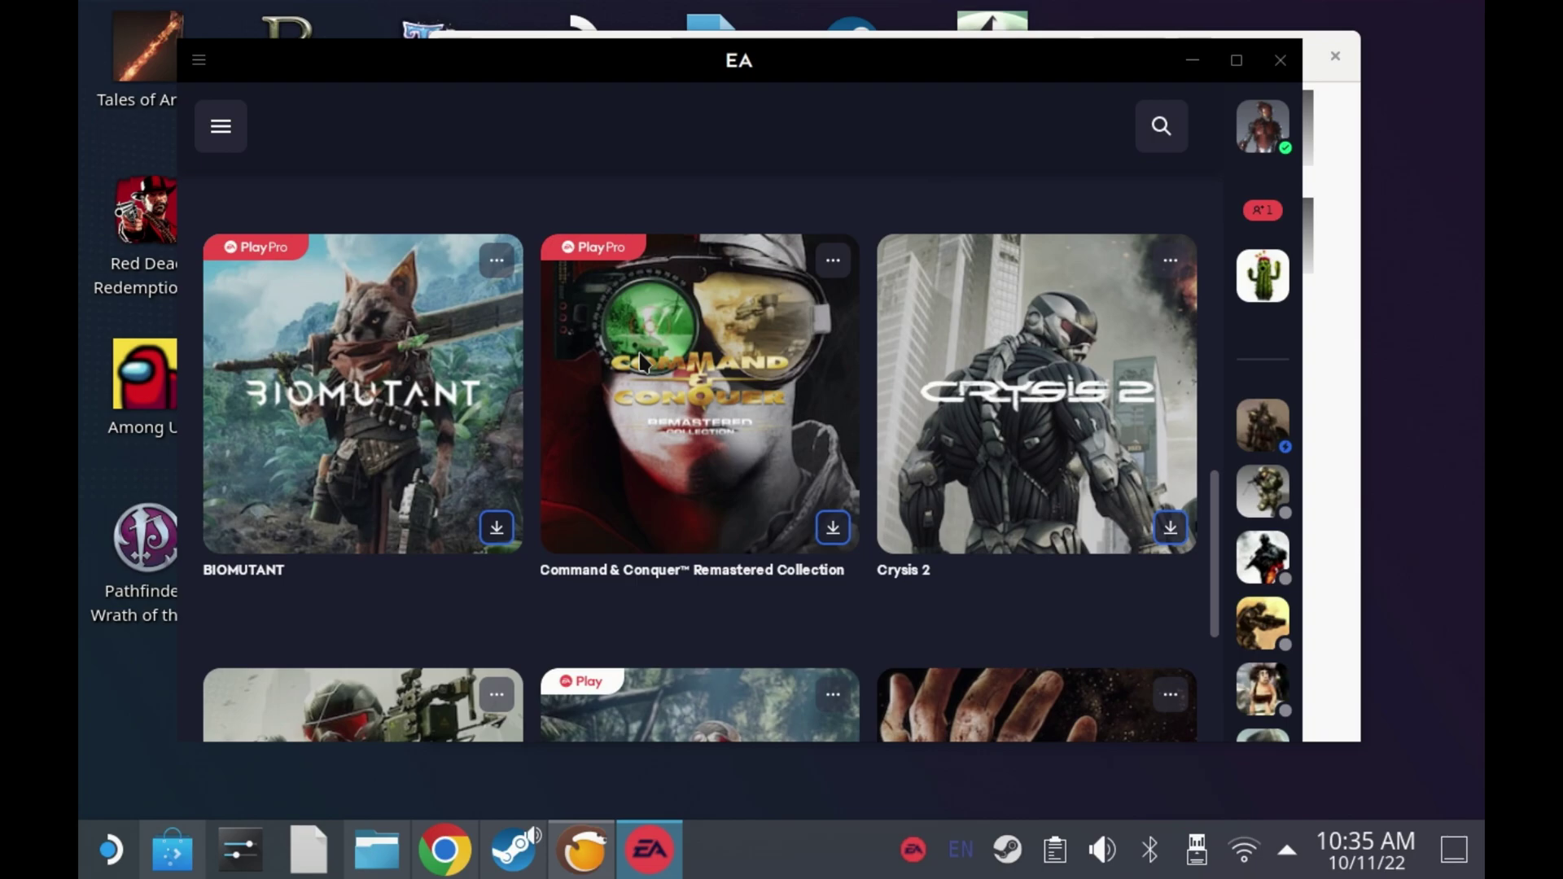
scroll(642, 361, "down", 4)
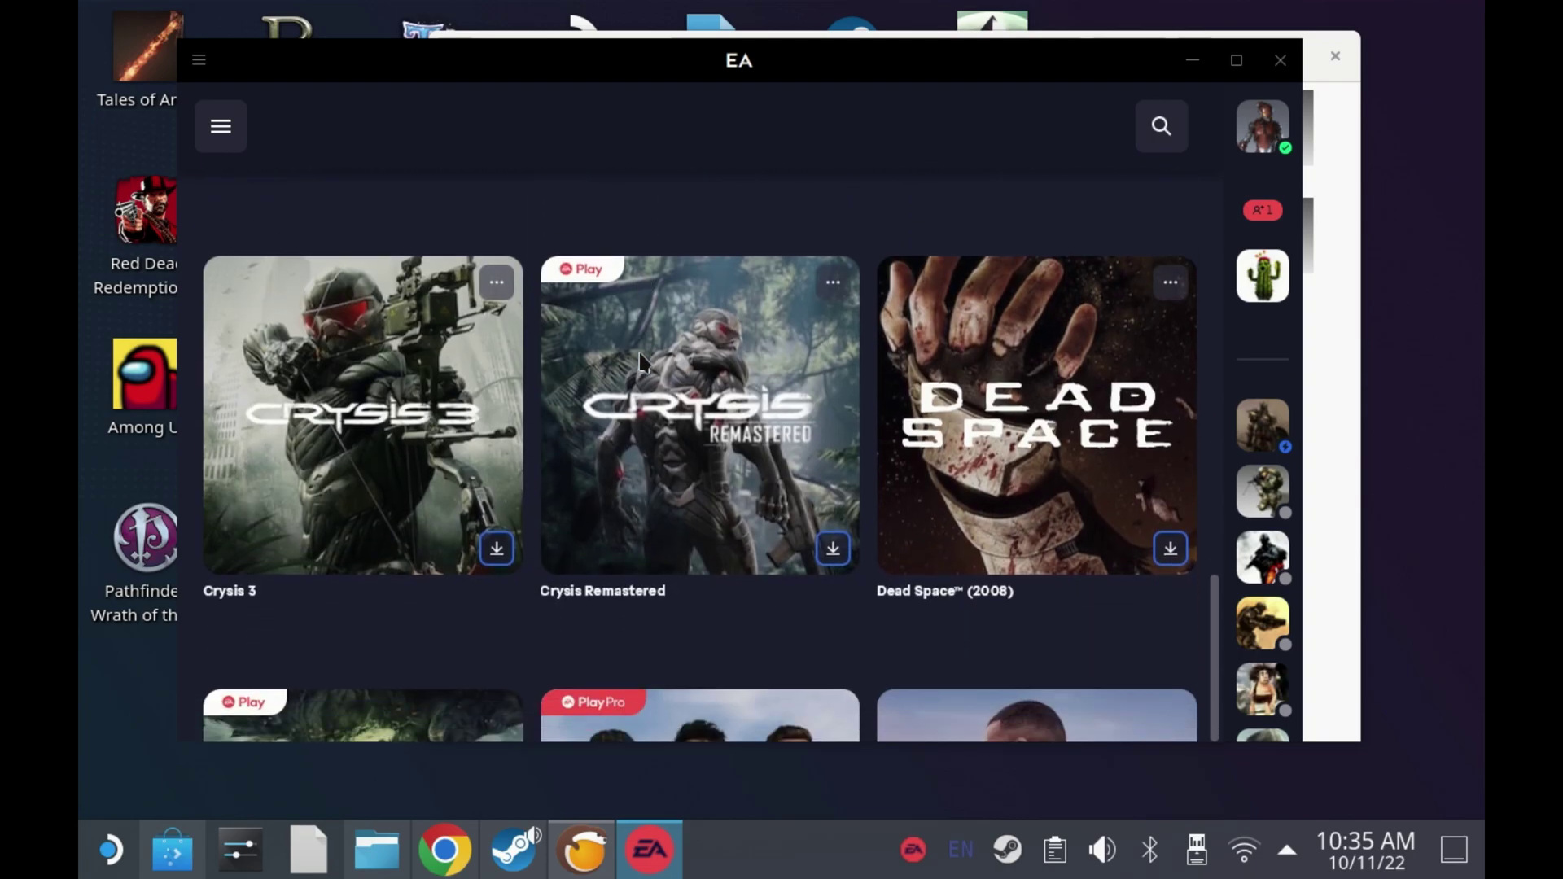
scroll(641, 361, "down", 1)
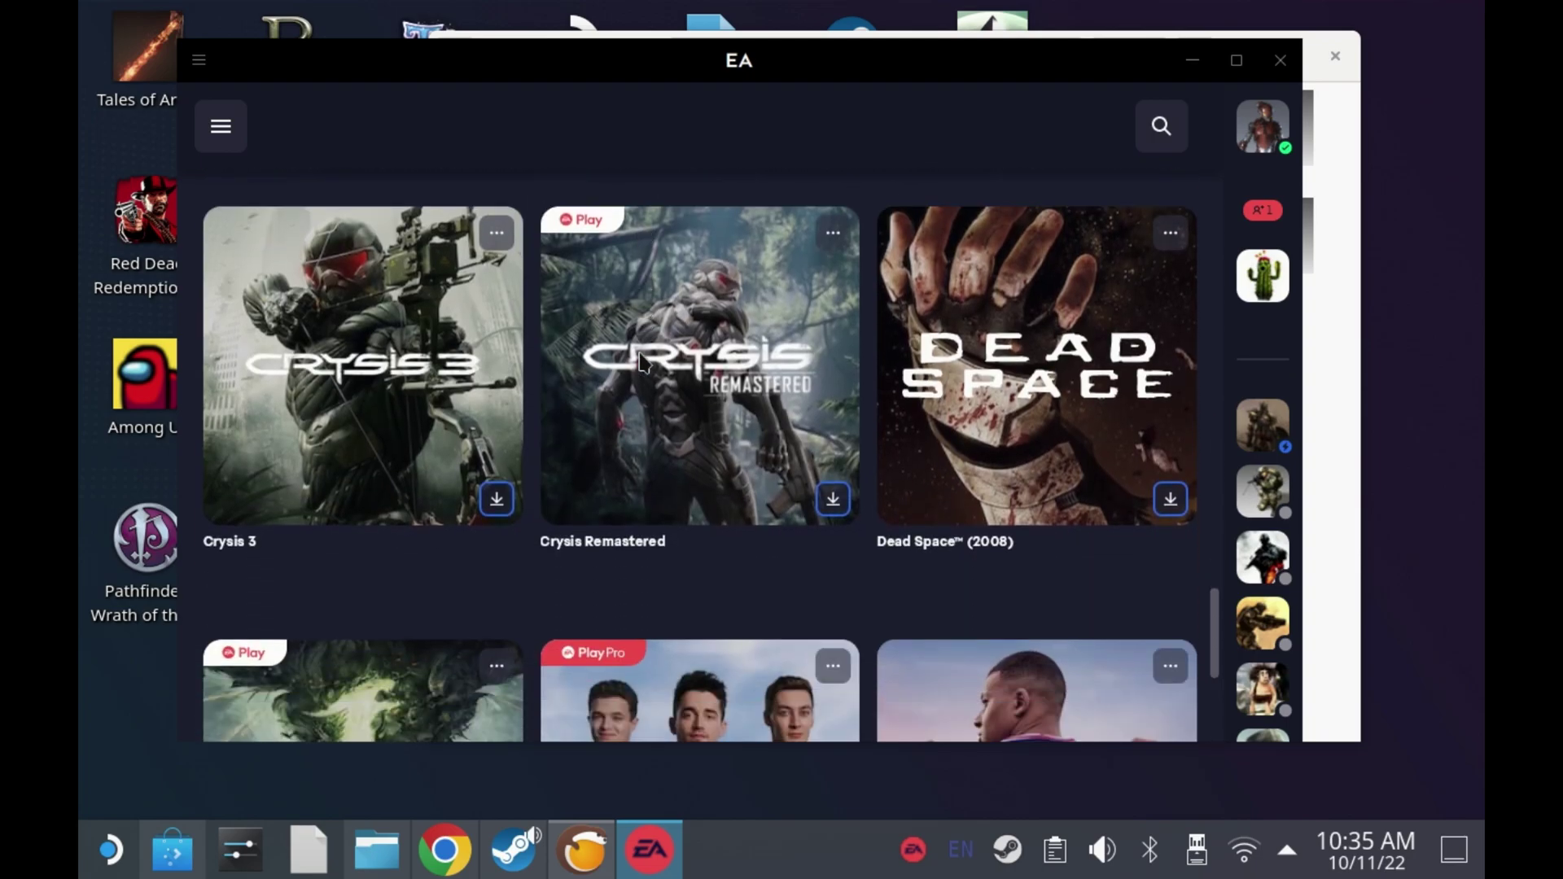
scroll(642, 360, "down", 3)
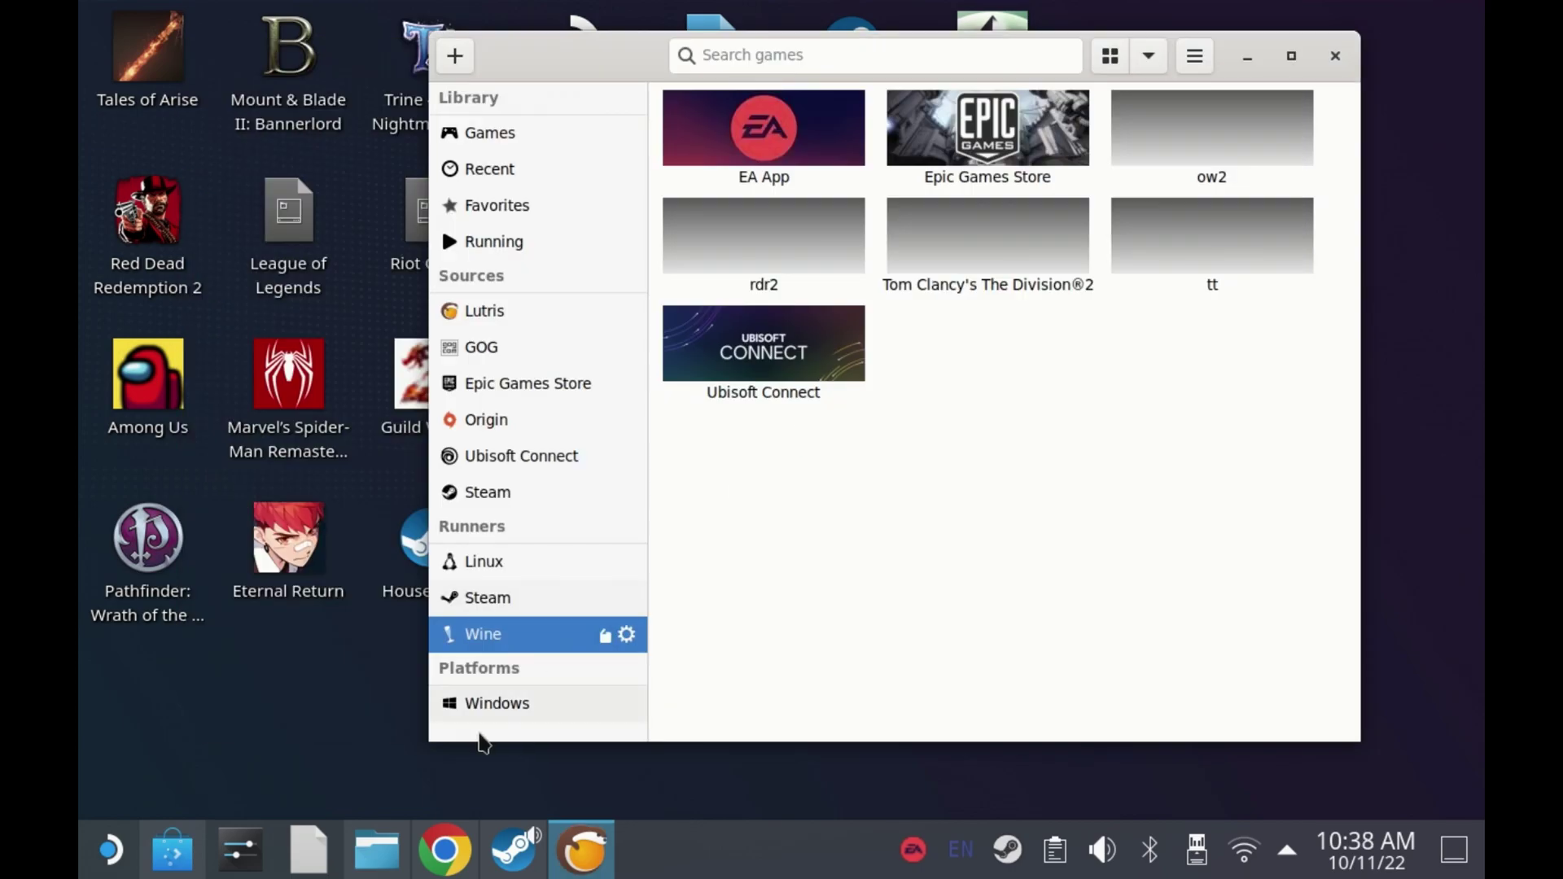
- Switch to Steam and add Lutris from /usr/bin/ to the library as a non-Steam game
left_click(512, 849)
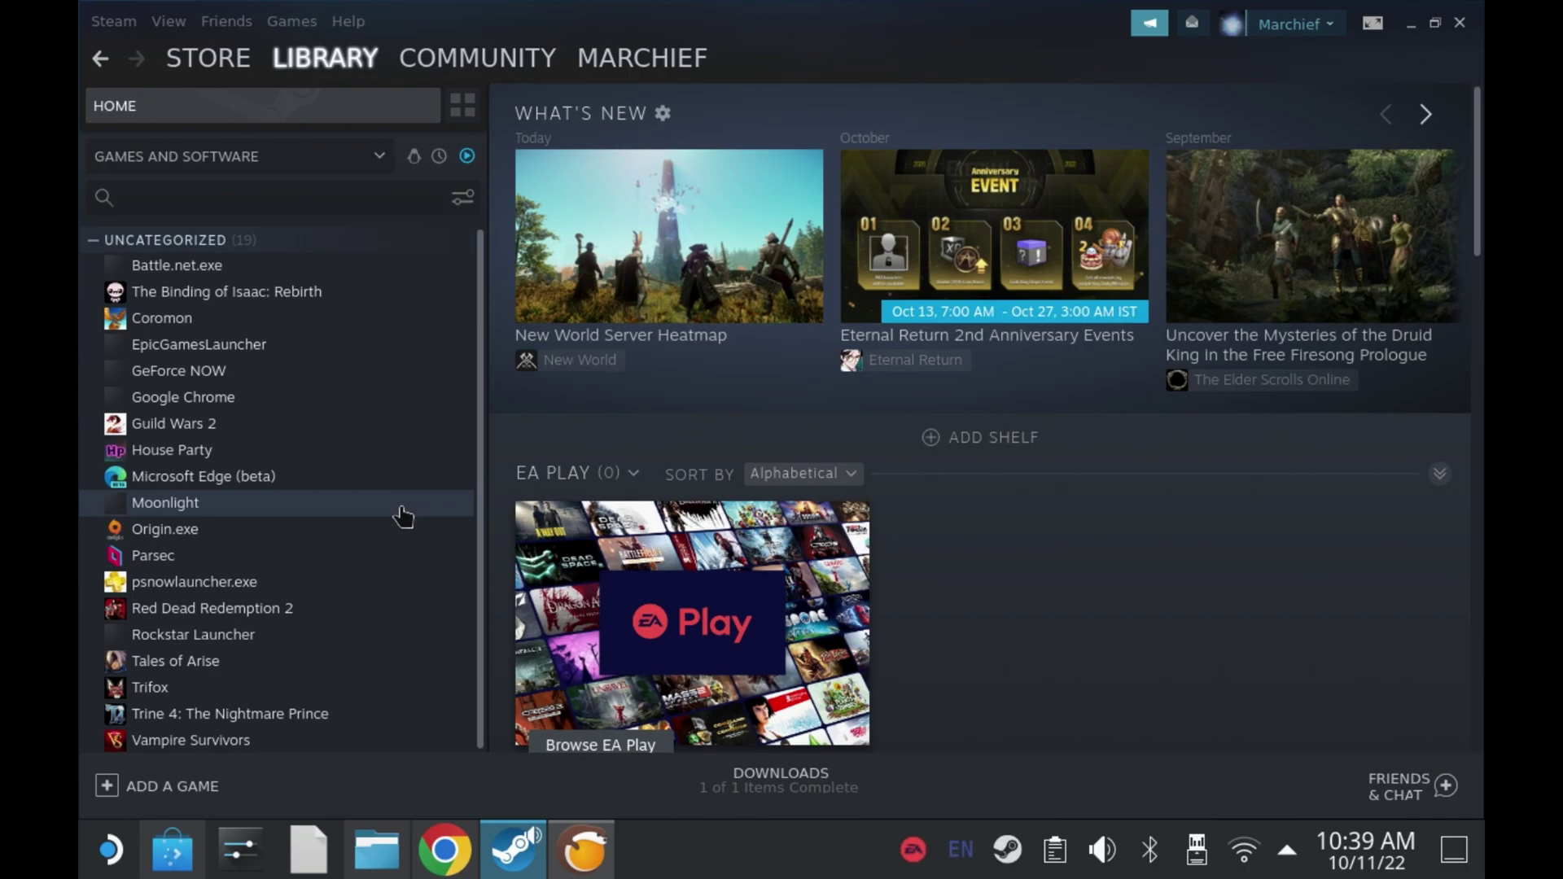
left_click(146, 789)
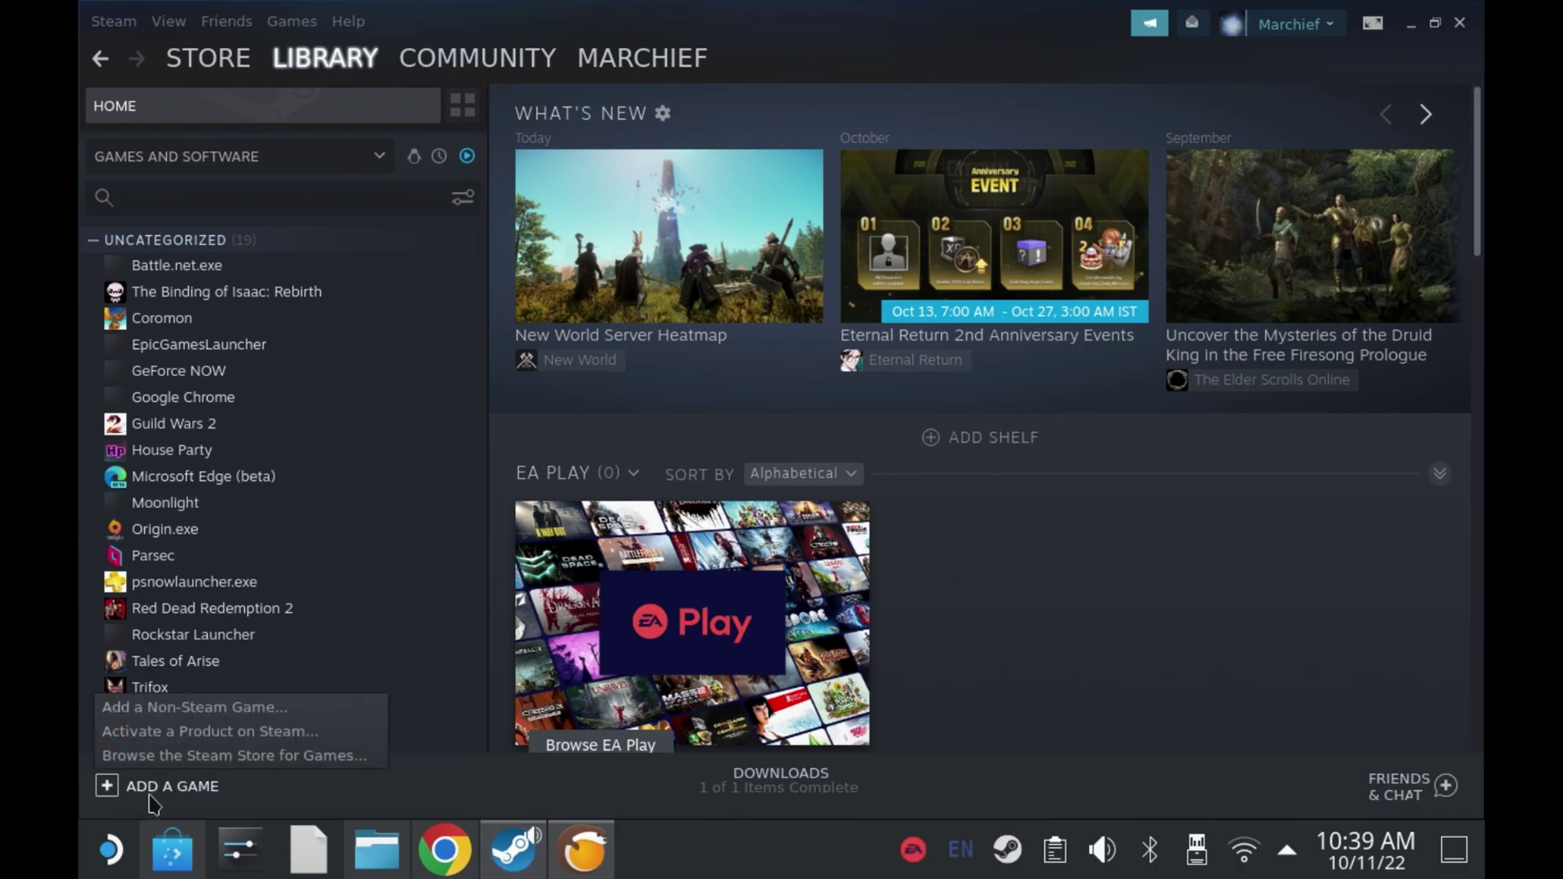
left_click(241, 708)
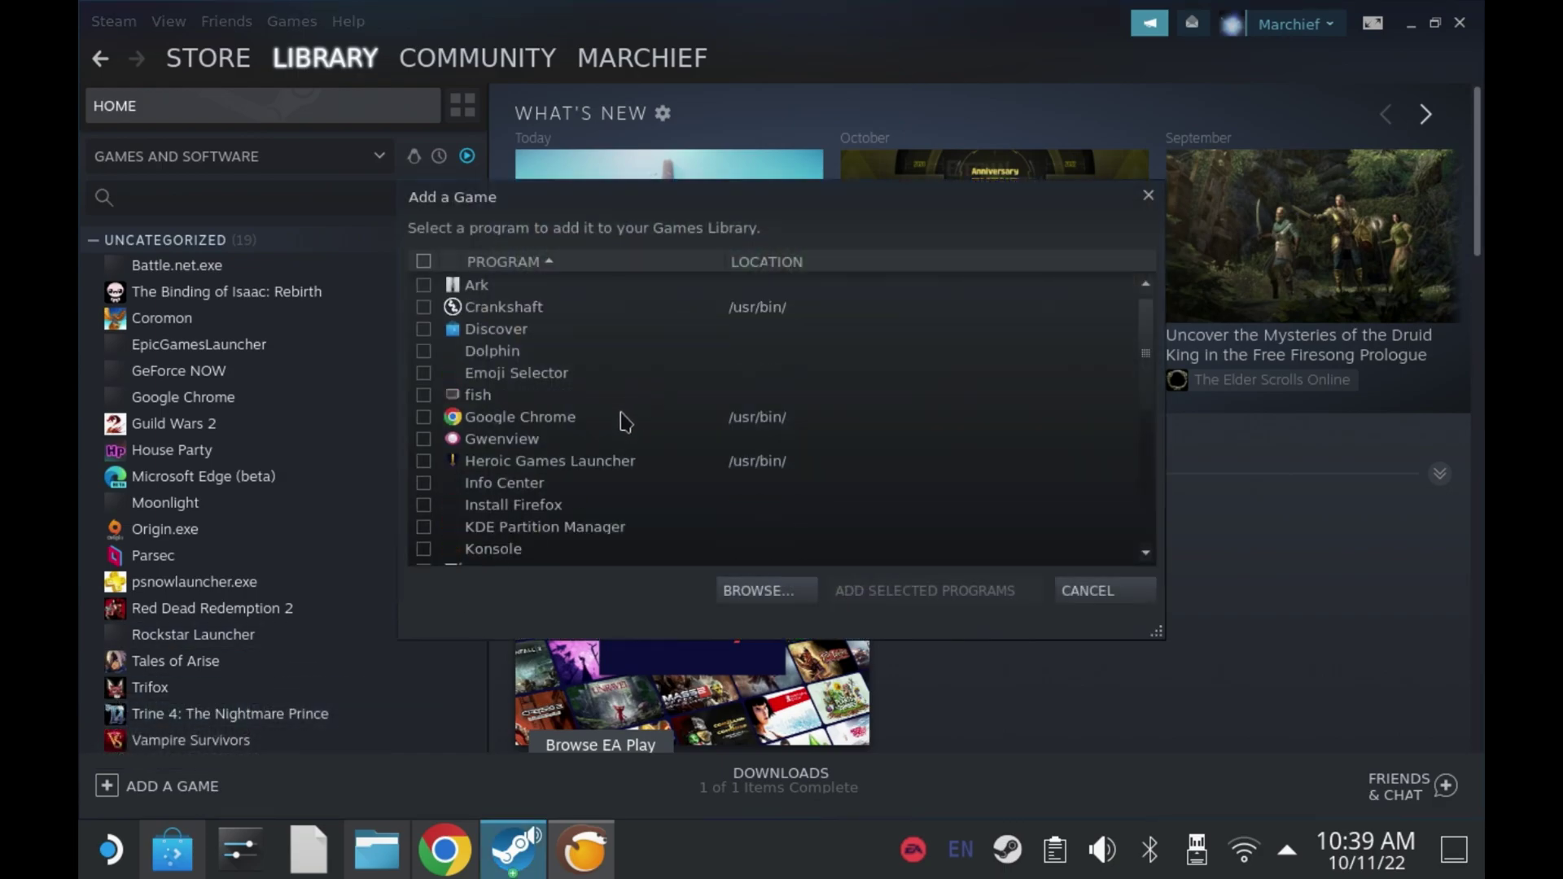
scroll(609, 442, "down", 1)
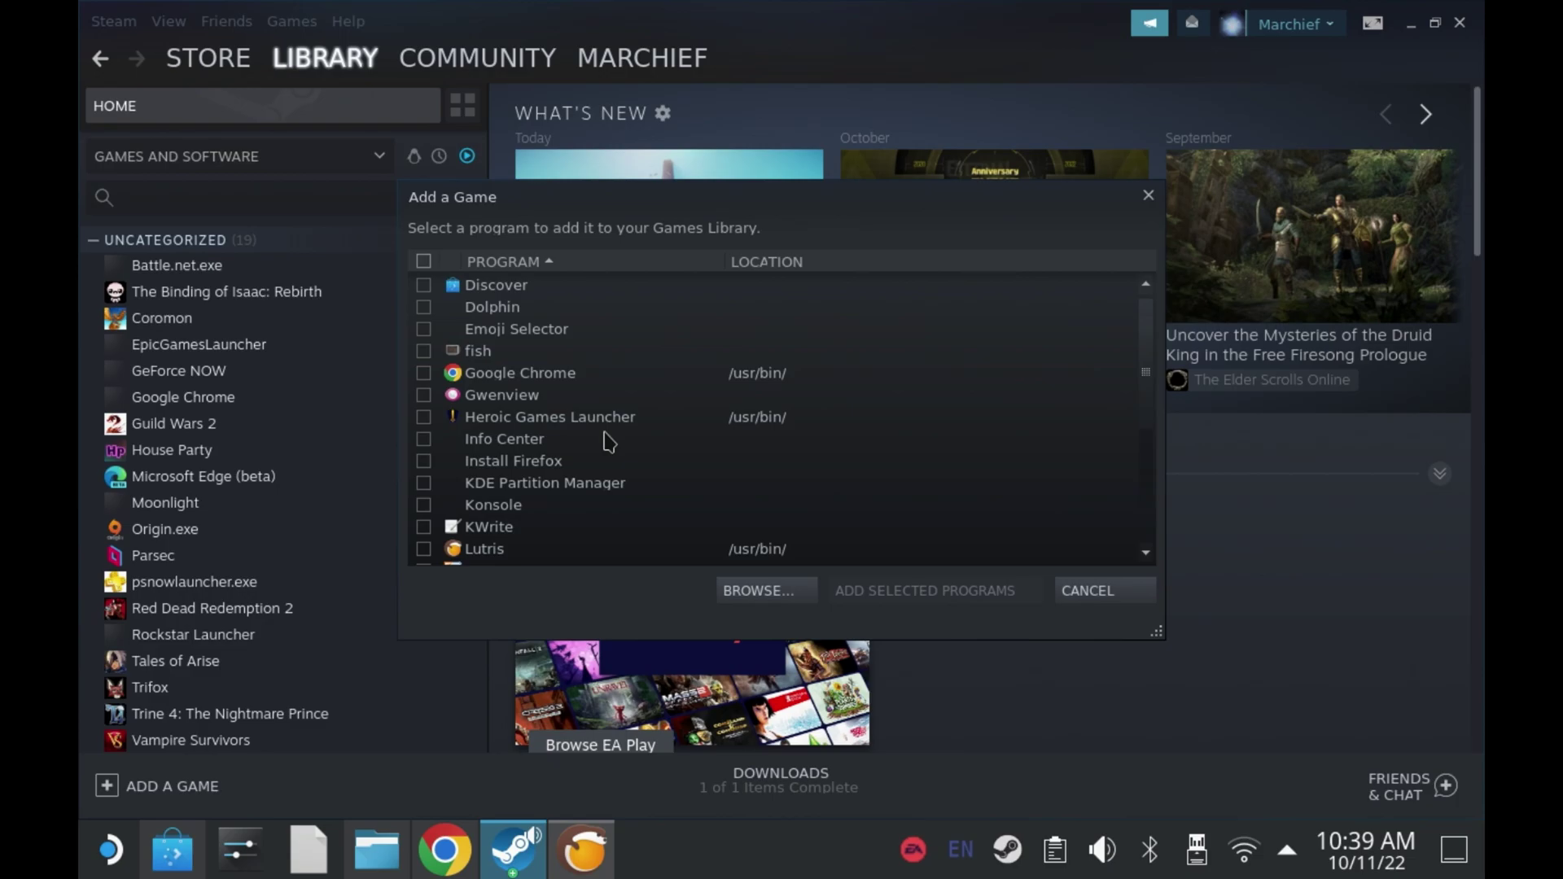
left_click(486, 559)
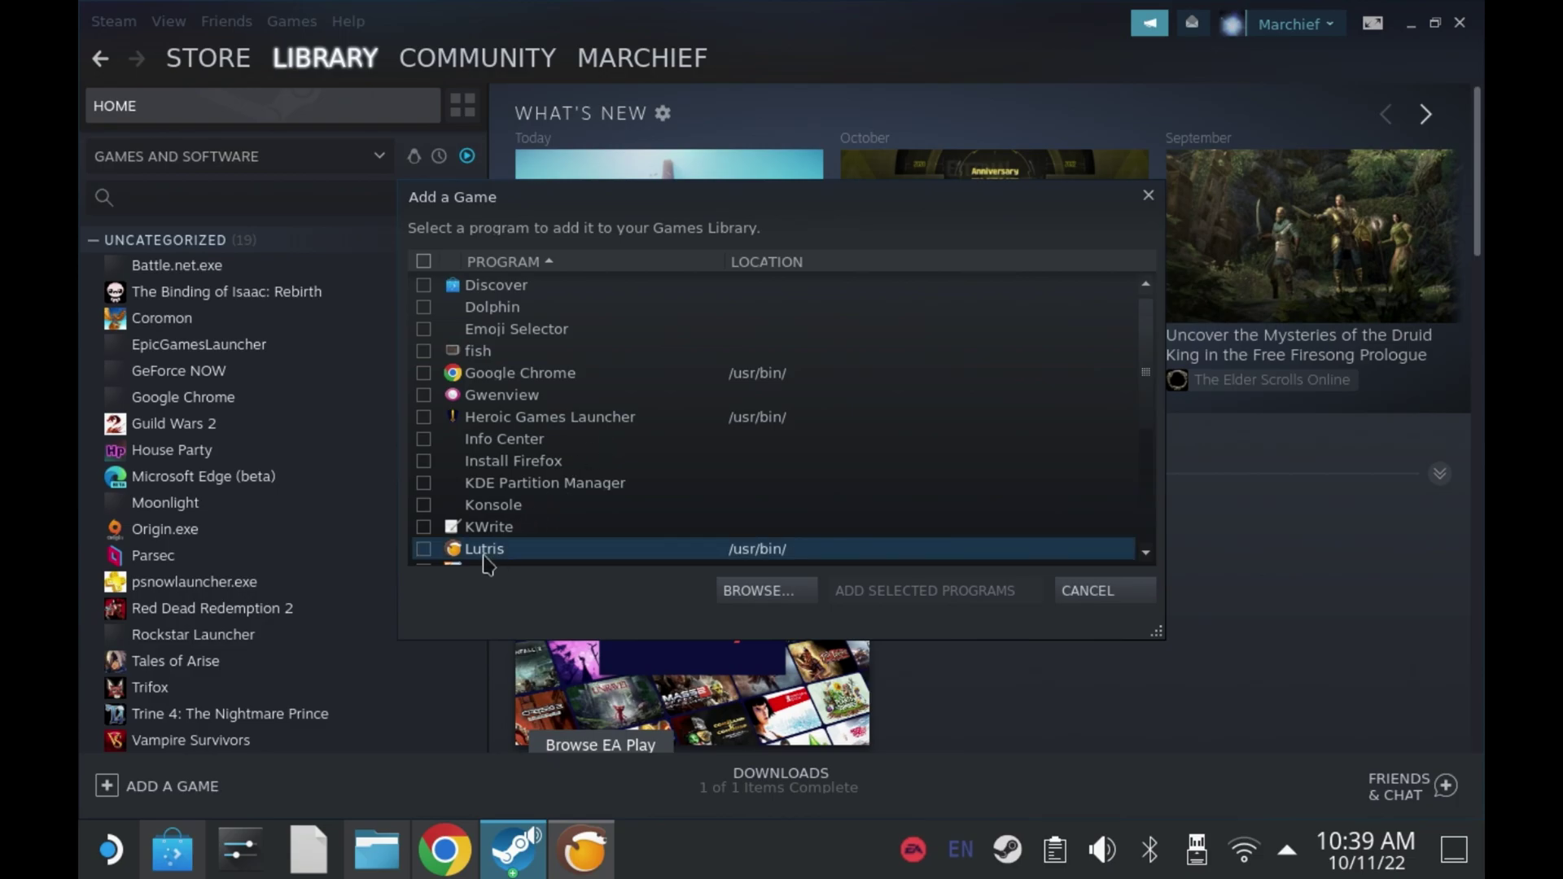
left_click(423, 551)
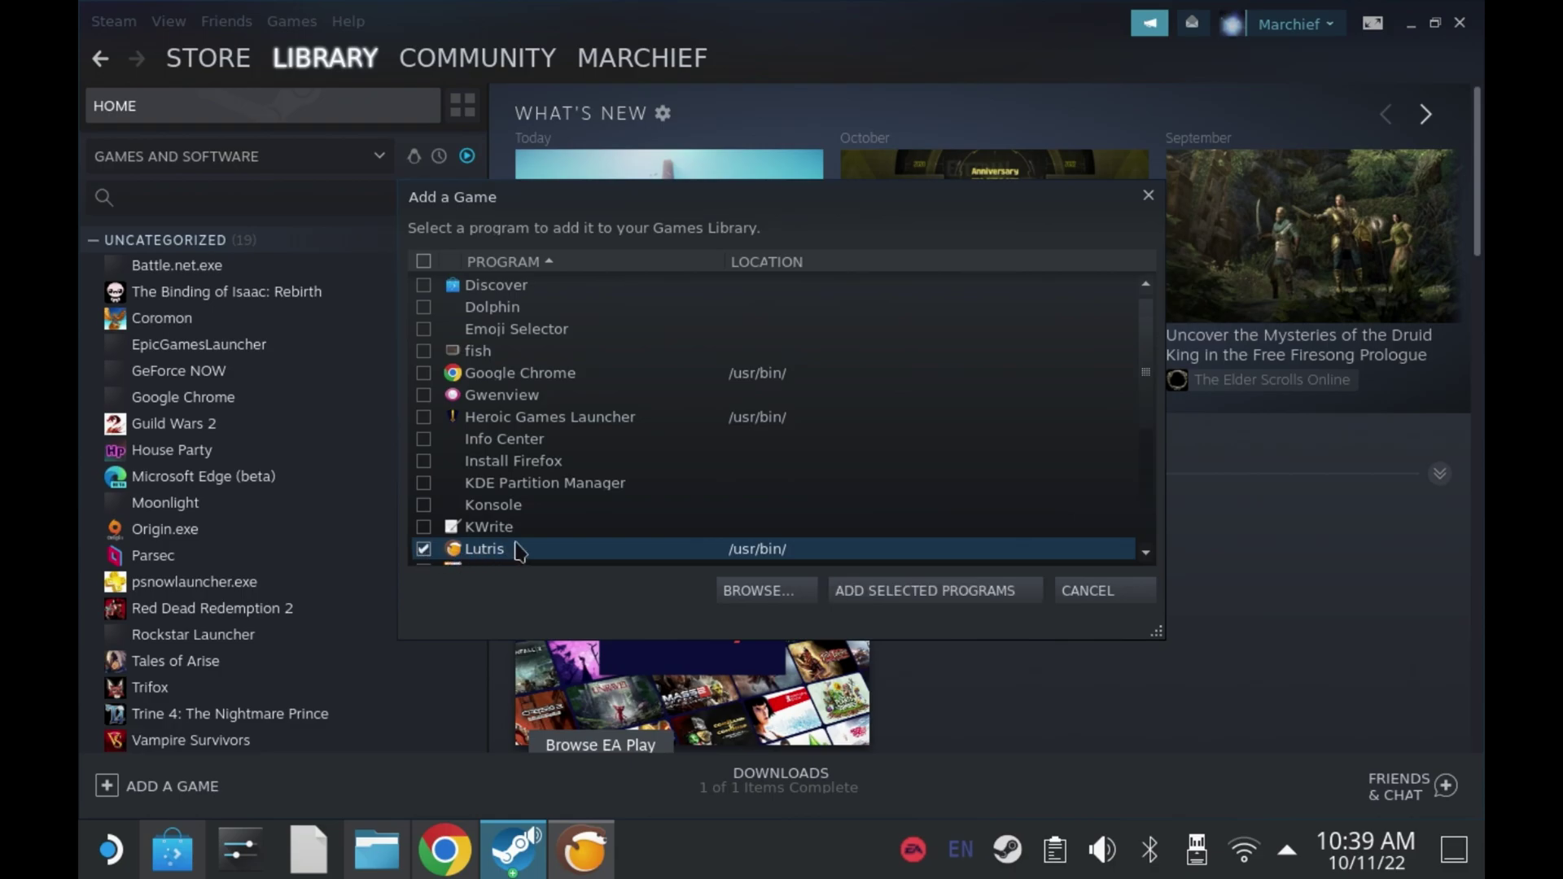
left_click(959, 587)
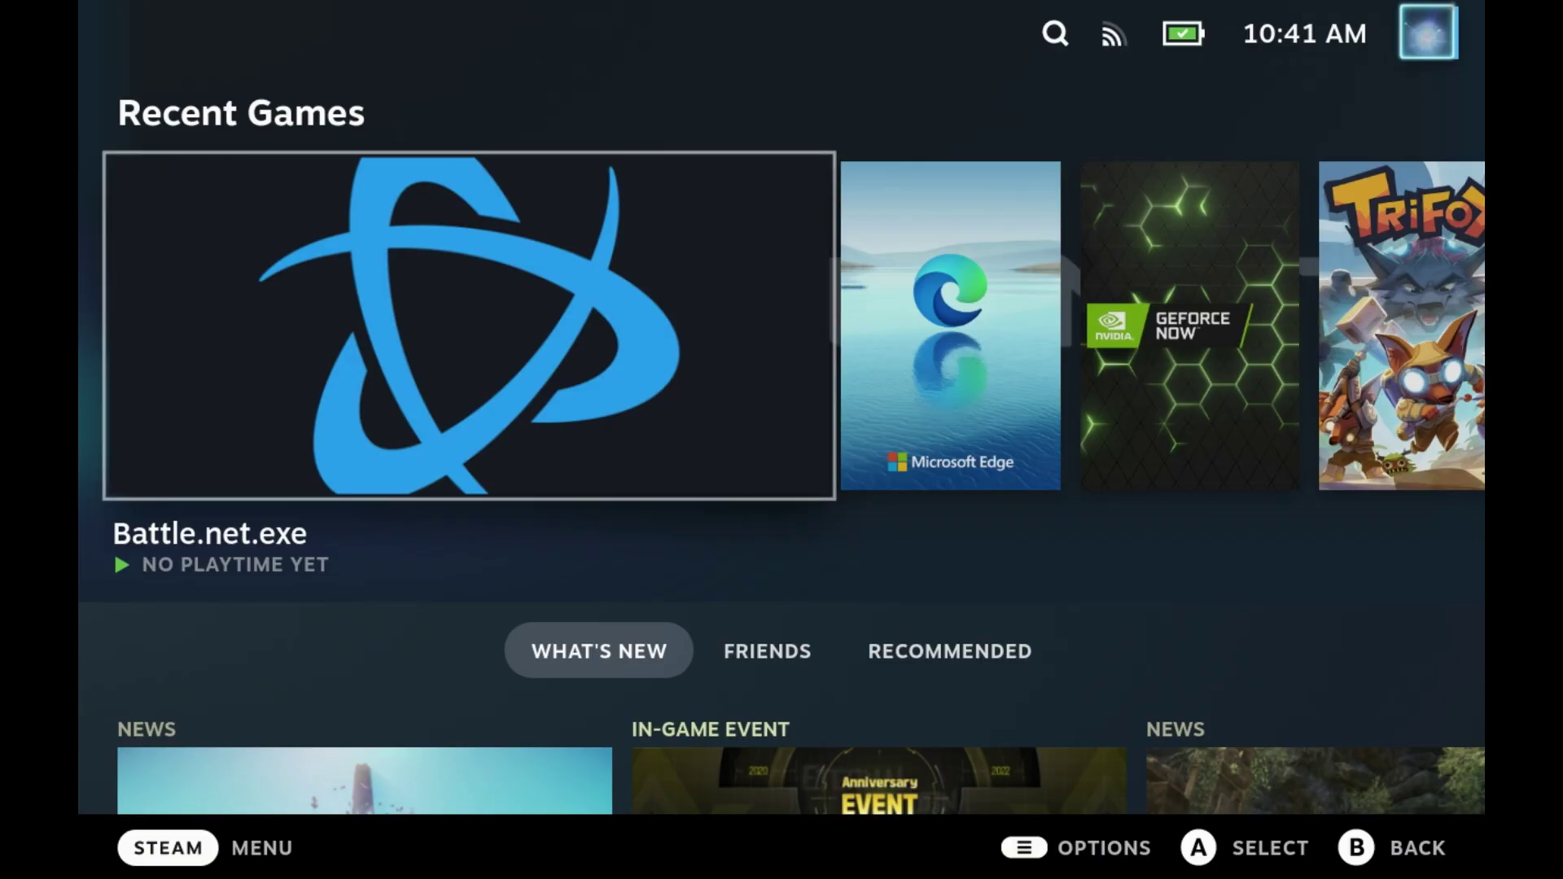
- Open the full game library from the Steam Deck's Gaming Mode home screen
key("Up")
key("Up")
key("Up")
key("Up")
key("Up")
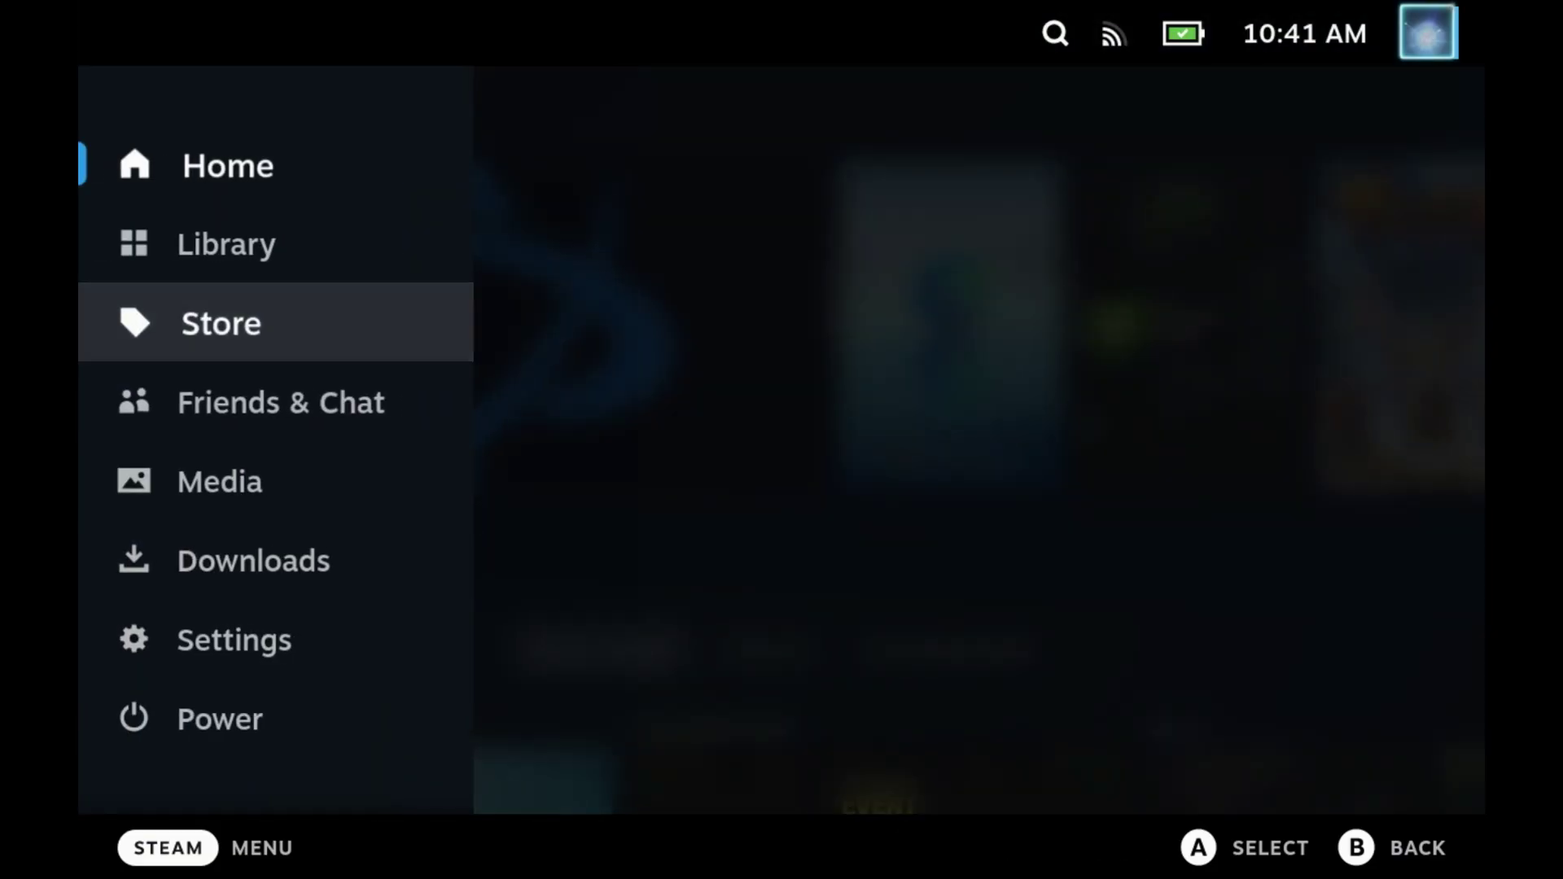
key("Return")
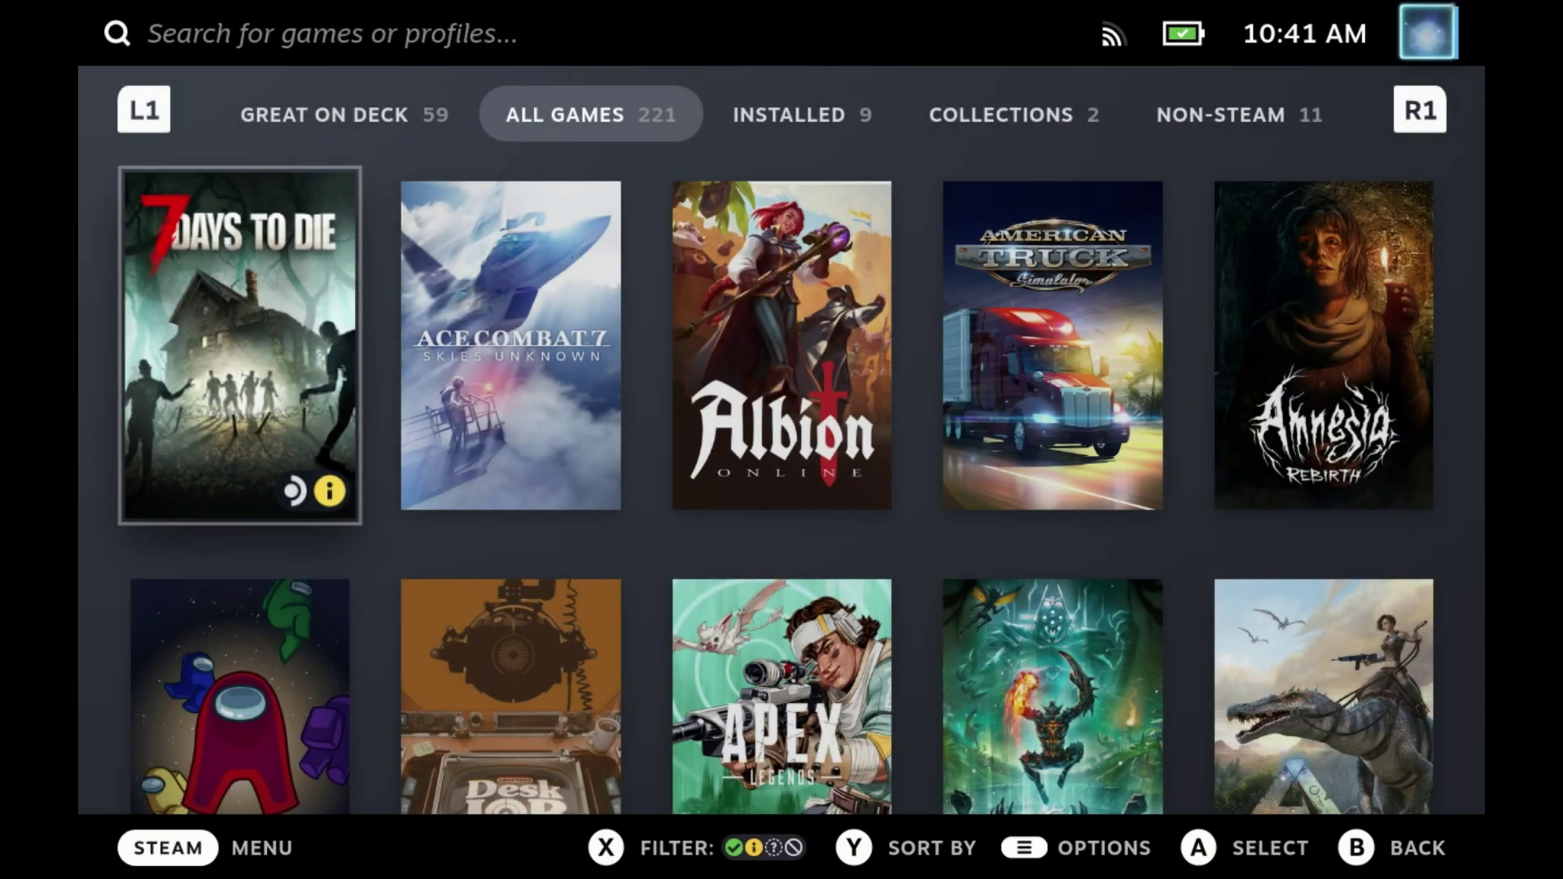
- Find Lutris among the library's non-Steam games and open its game page
key("Tab")
key("Tab")
key("Tab")
key("Right")
key("Right")
key("Right")
key("Right")
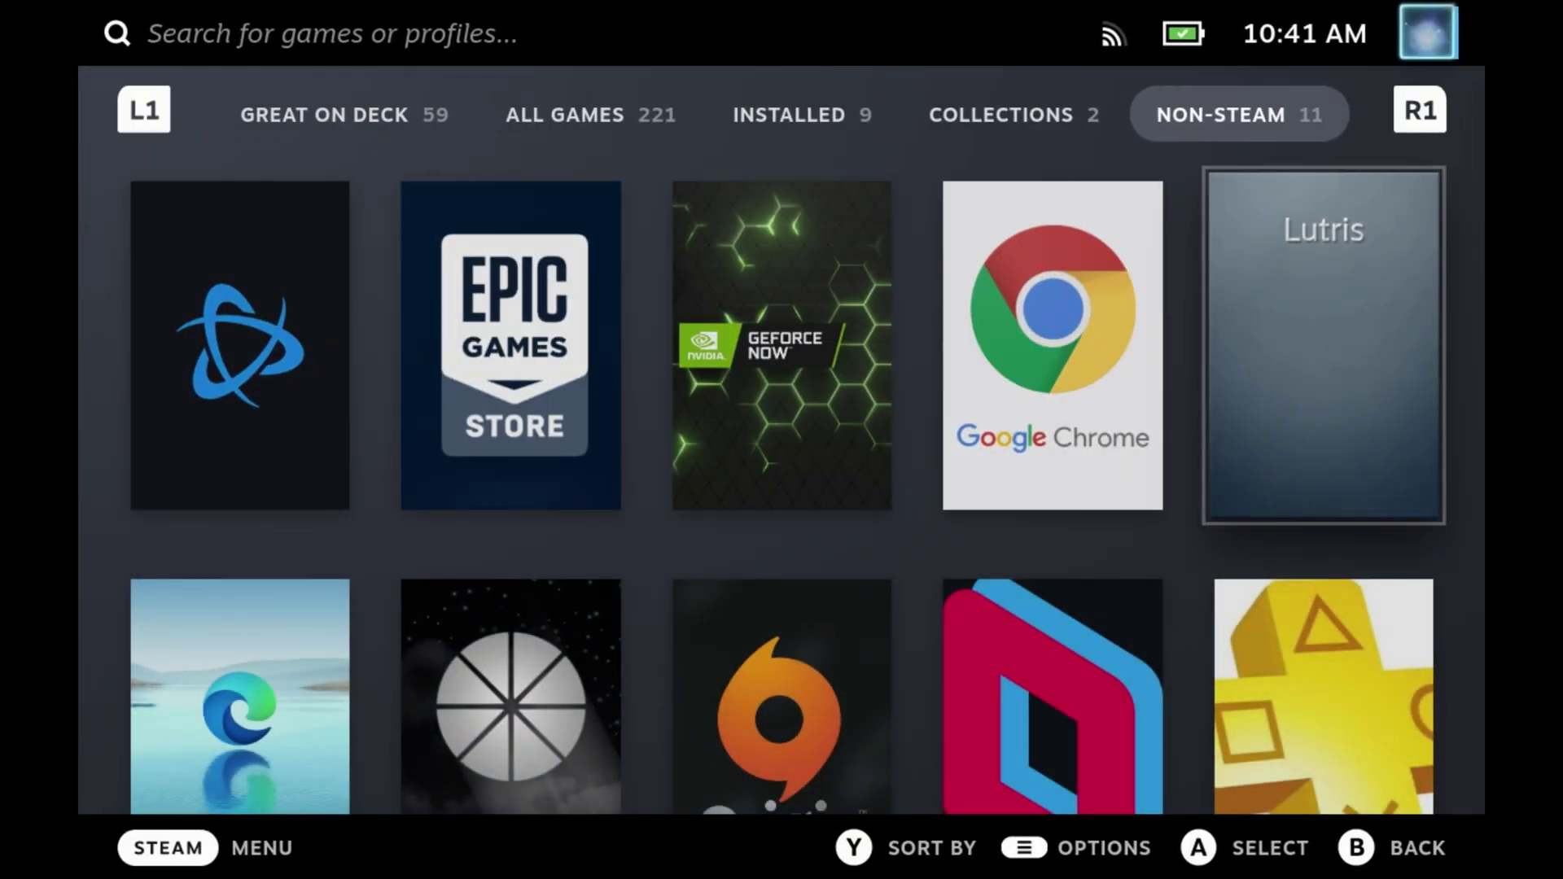
key("Return")
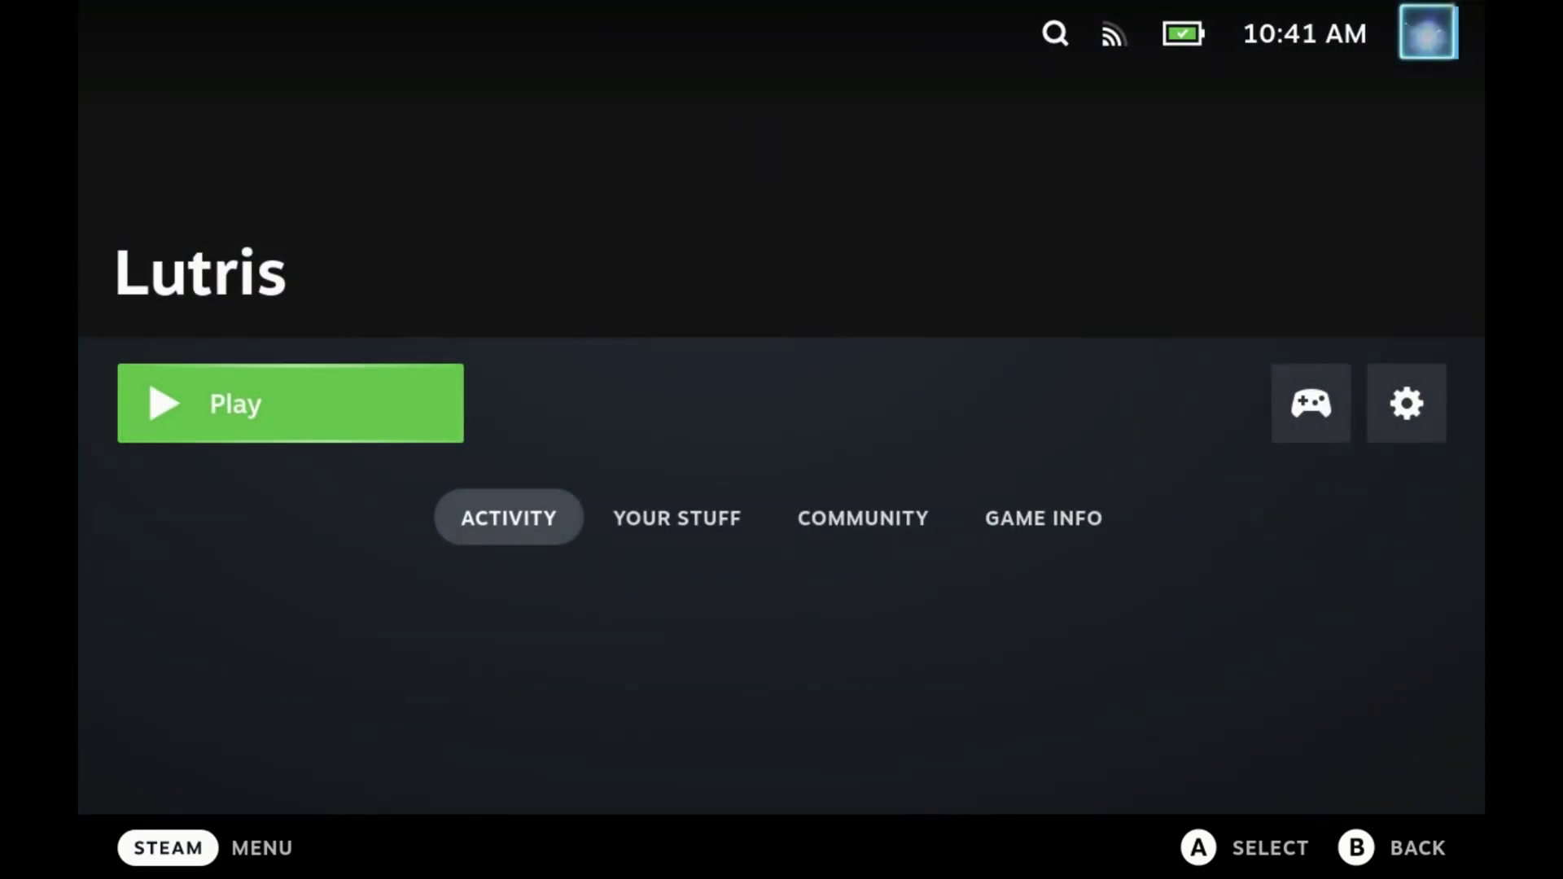
- View the controller settings for Lutris and return to its game page
key("Right")
key("Return")
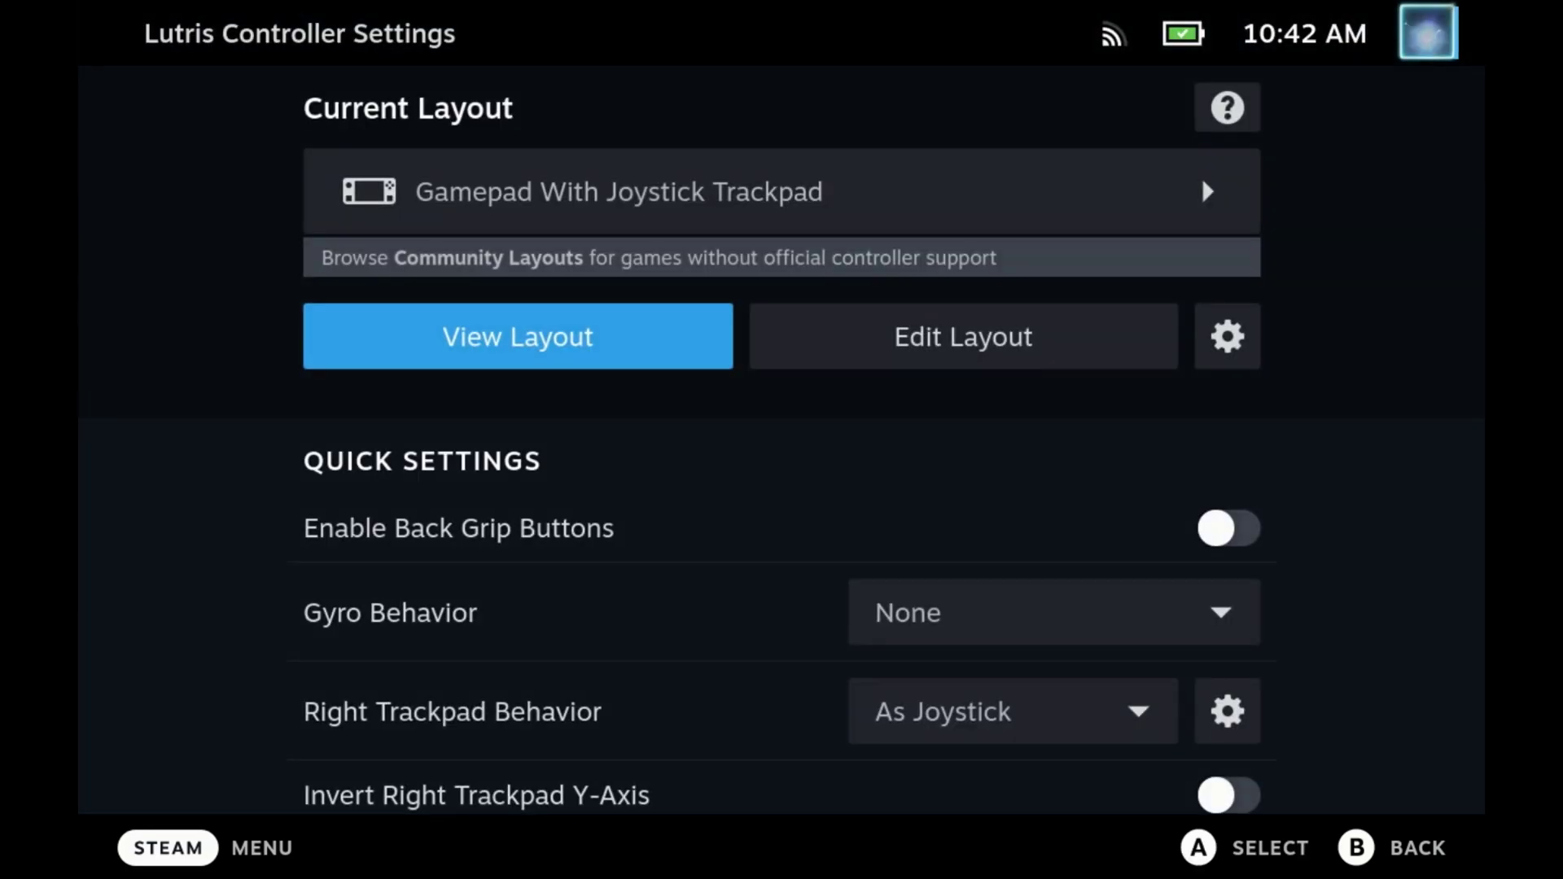
key("Escape")
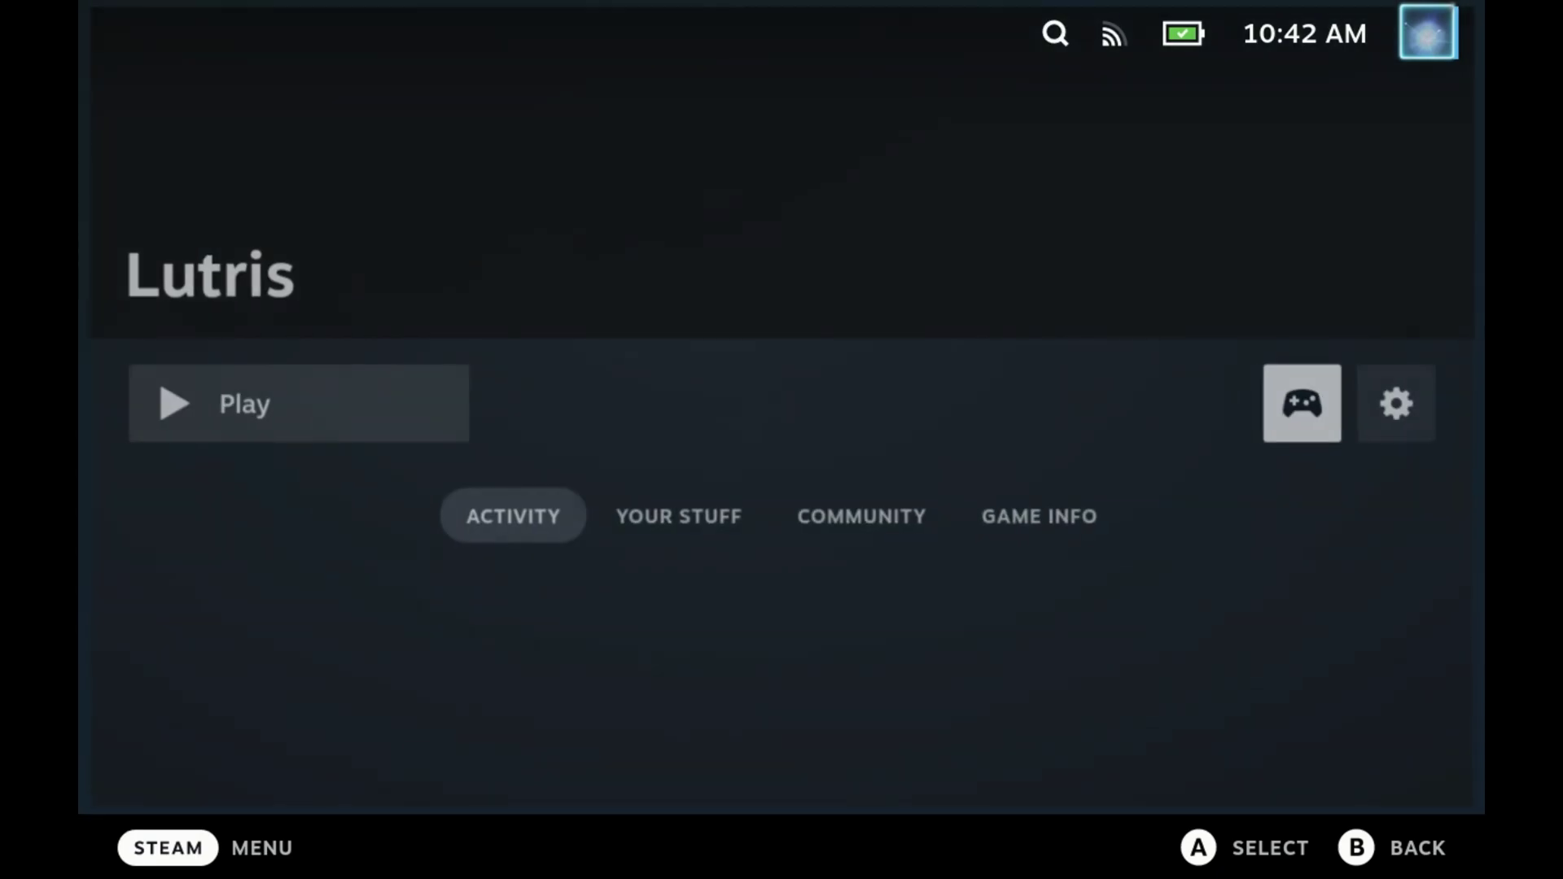
- Launch EA App through Lutris and resume the paused Battlefield 2042 download in the download manager
key("Left")
key("Return")
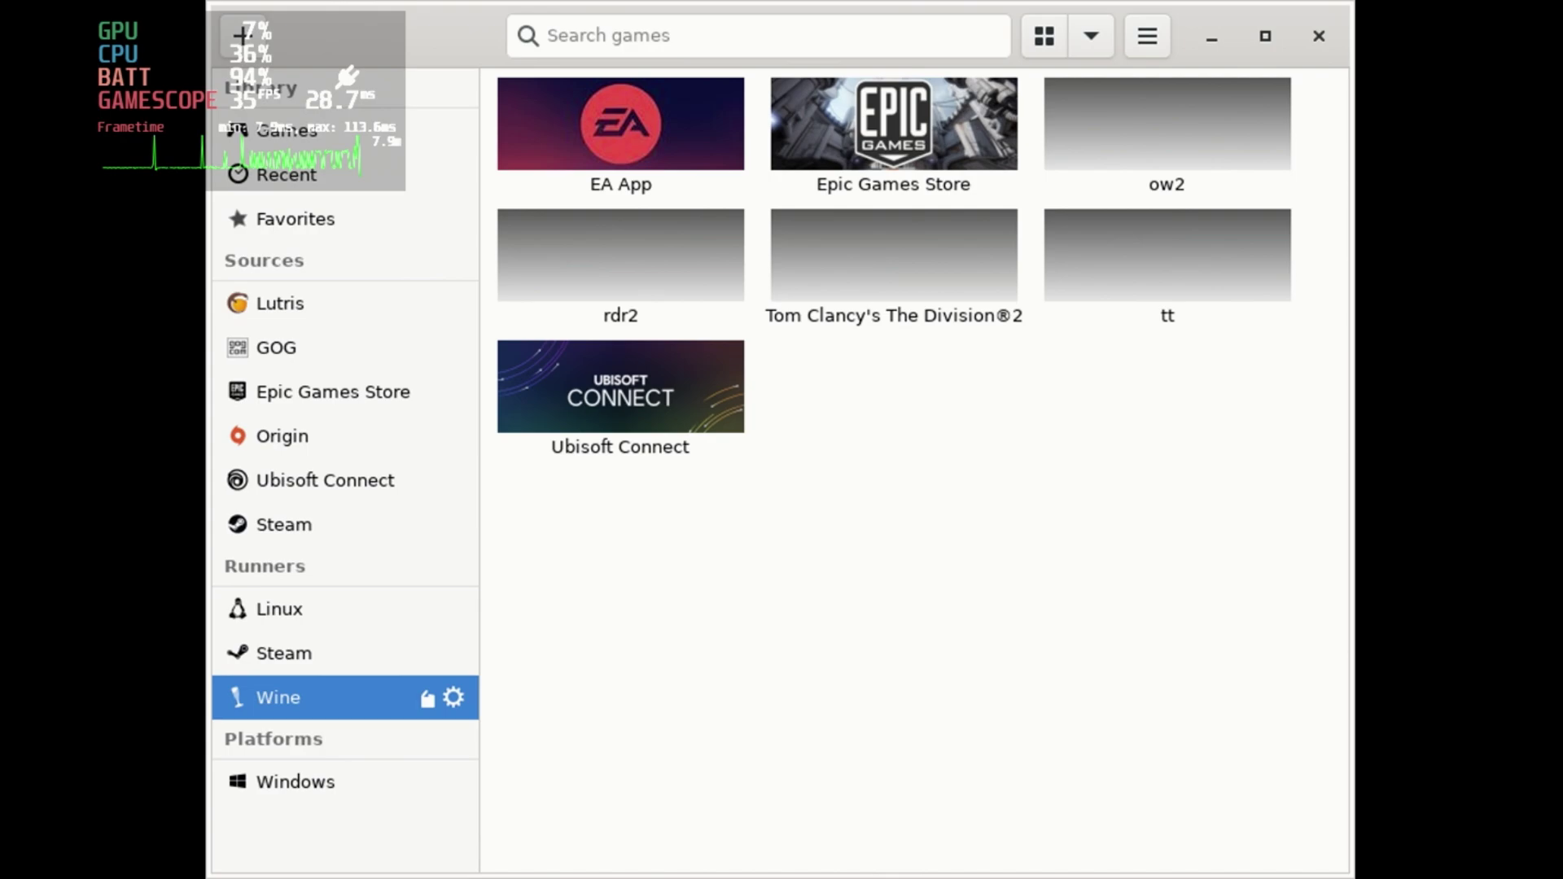
left_click(620, 123)
left_click(545, 833)
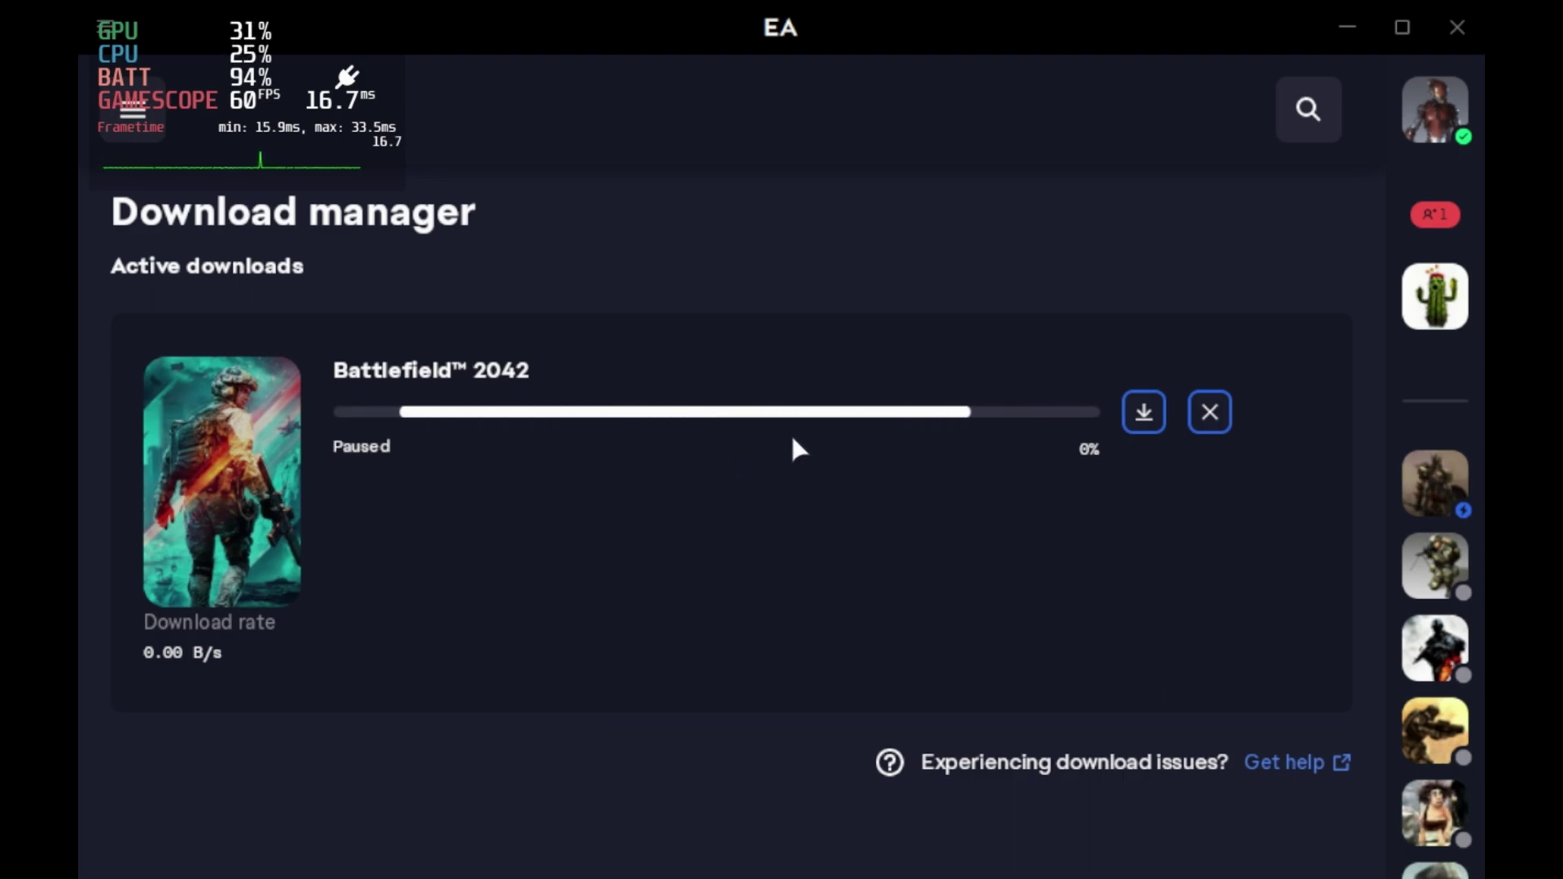
left_click(1144, 412)
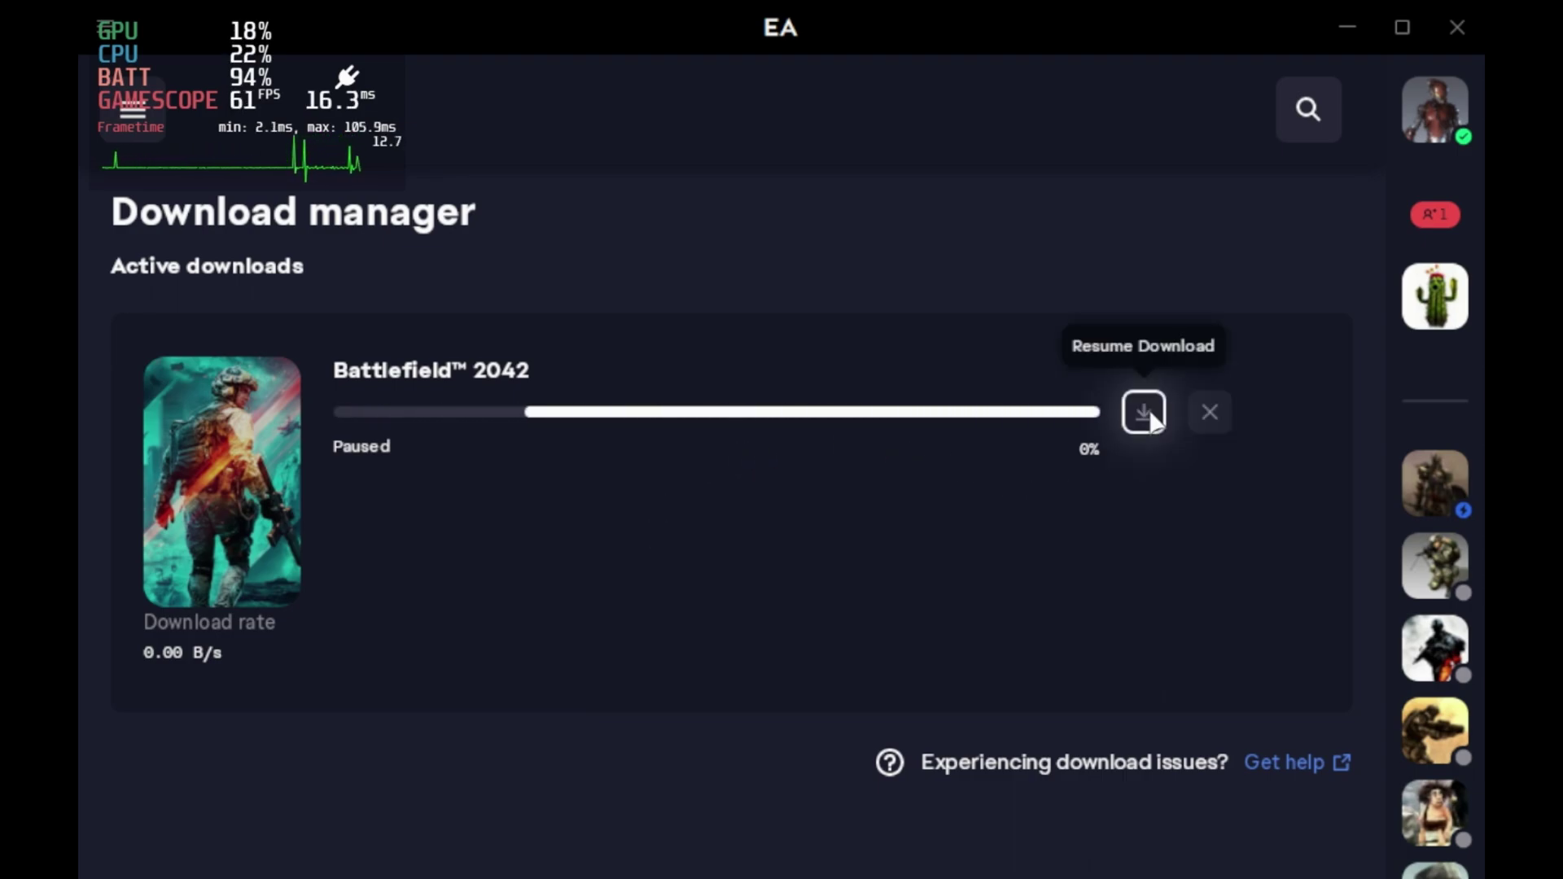